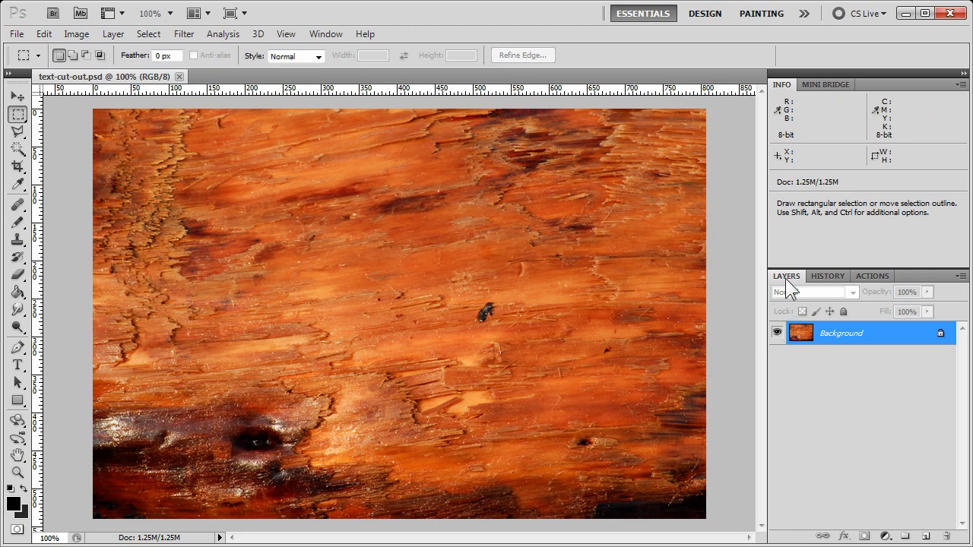
- Duplicate the Background layer as 'Texture' above it, then select the Background layer again
right_click(839, 340)
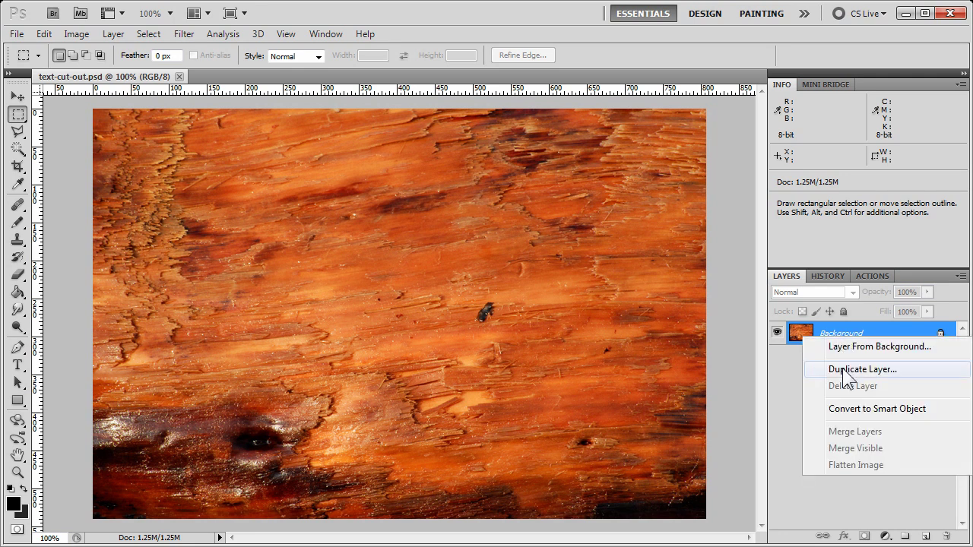
click(842, 368)
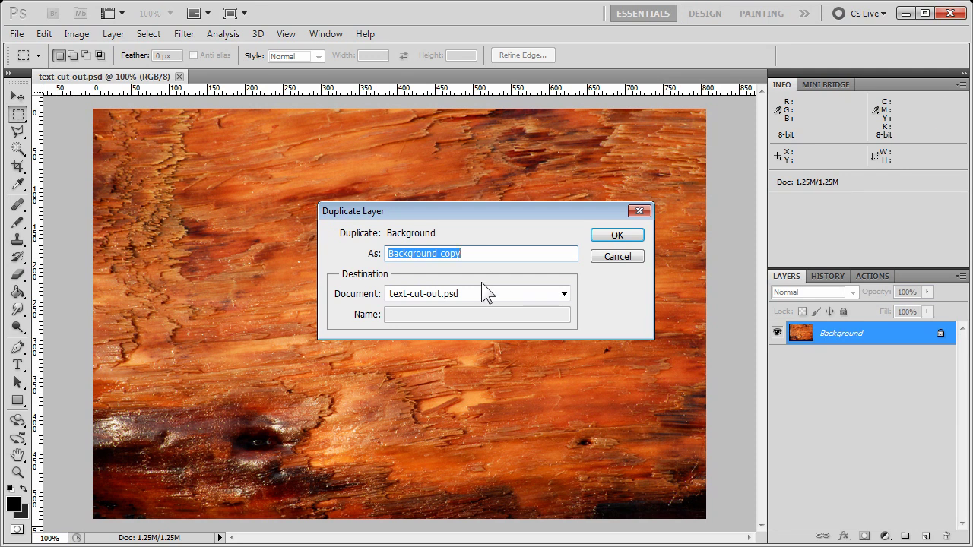
text(Texture)
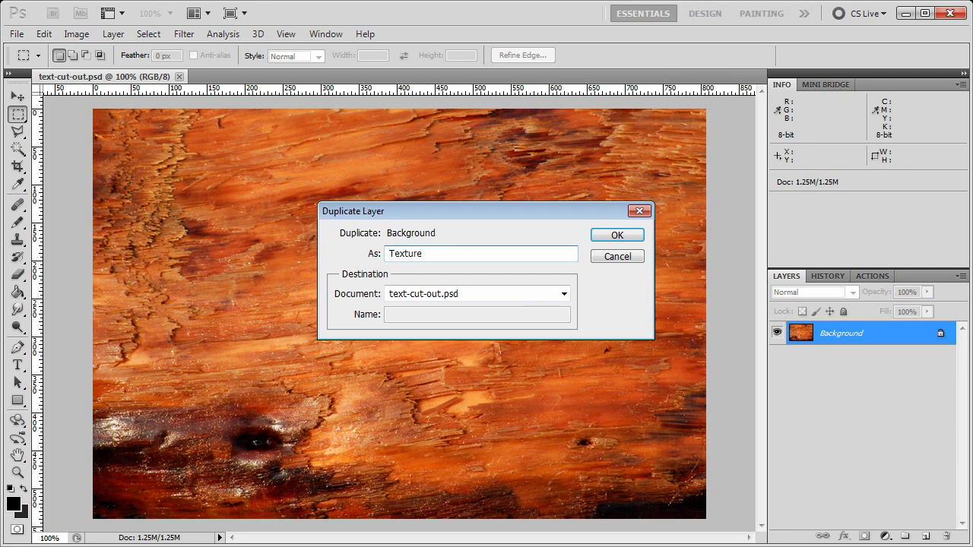
key(Return)
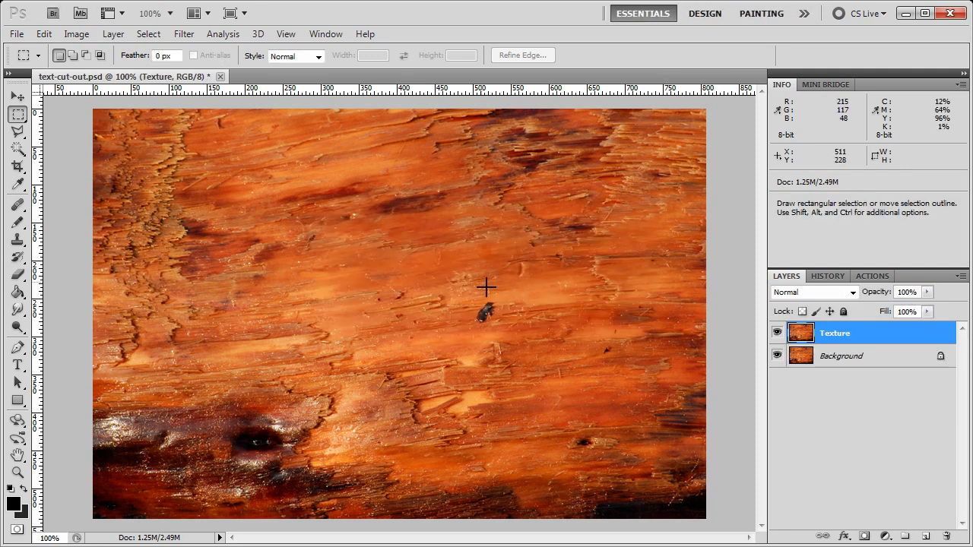
click(844, 366)
click(844, 340)
click(842, 360)
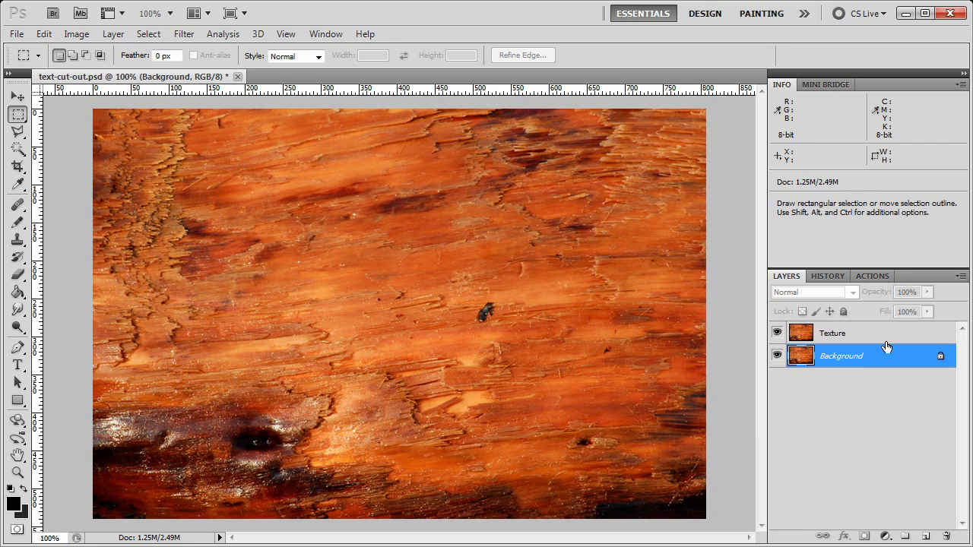
- Create an empty layer named 'Flat Colour' placed between Texture and Background
click(960, 276)
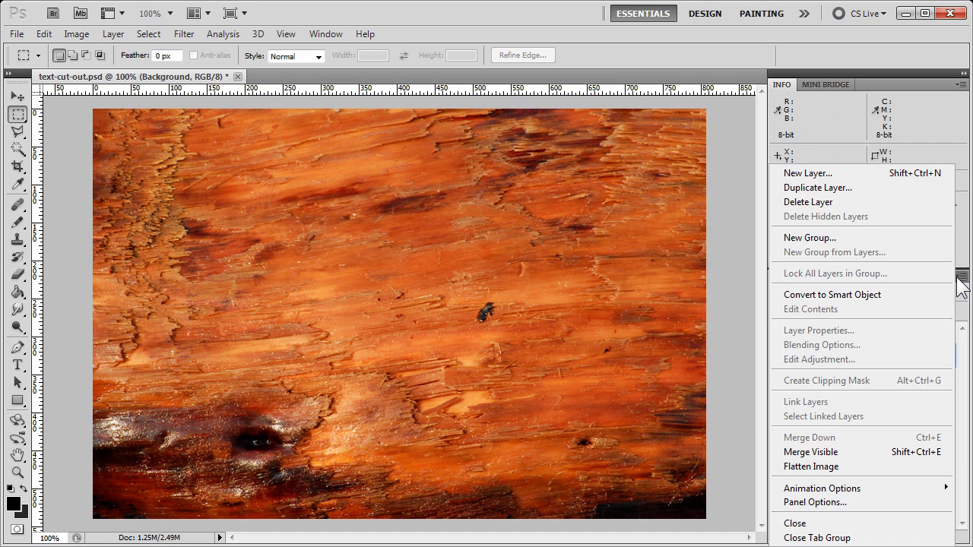
click(839, 178)
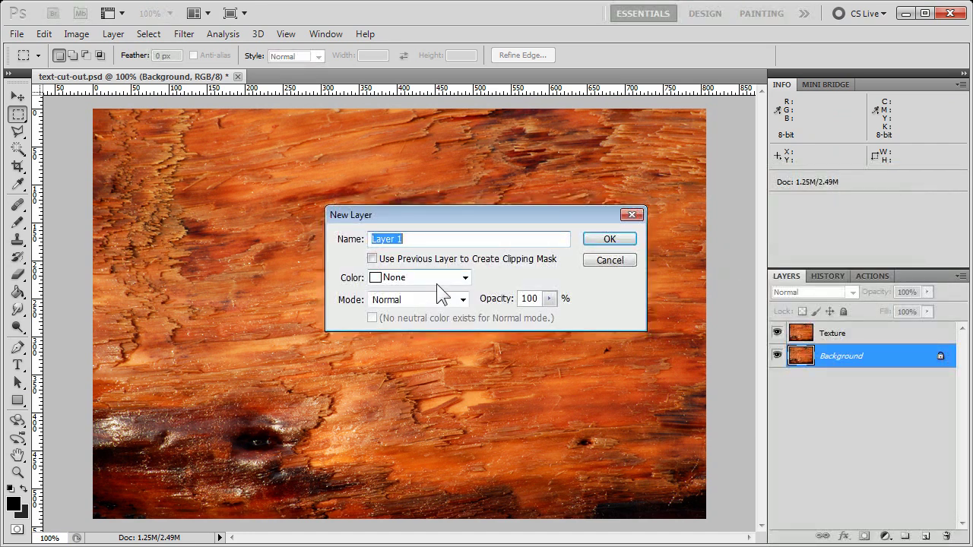
text(Flat C)
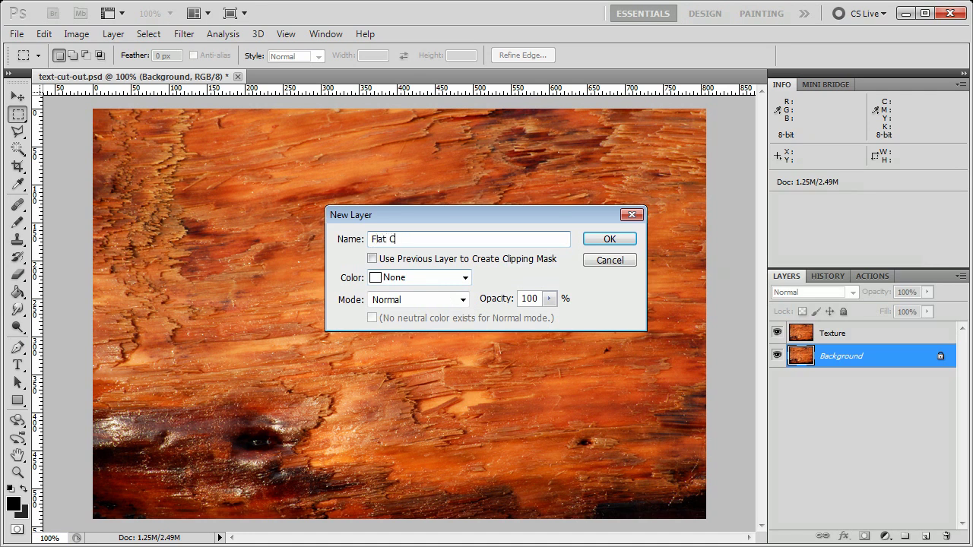
text(olour)
key(Return)
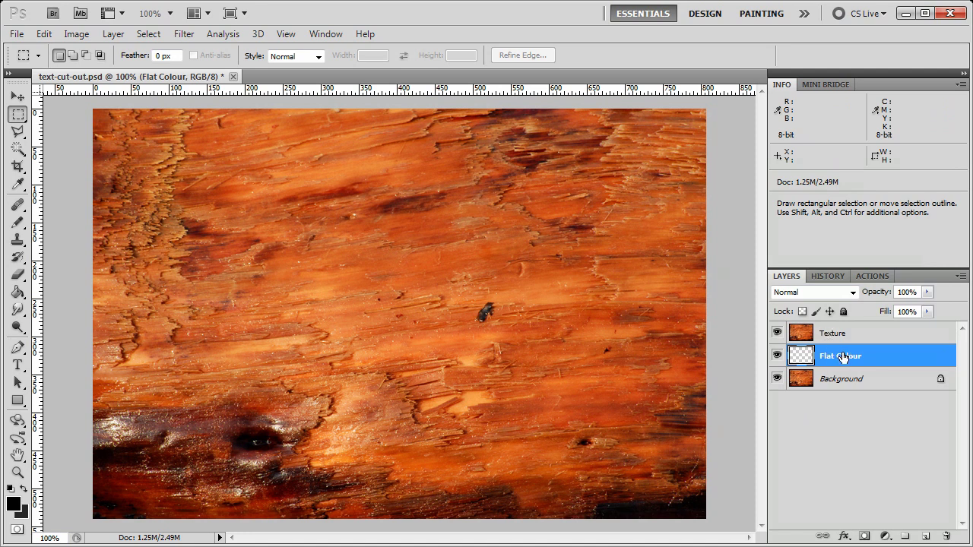
mouse_move(843, 358)
mouse_down()
mouse_move(849, 334)
mouse_move(848, 366)
mouse_up()
- Hide both wood layers and paint-bucket fill Flat Colour with bright red (RGB 216, 33, 33)
click(777, 334)
click(777, 379)
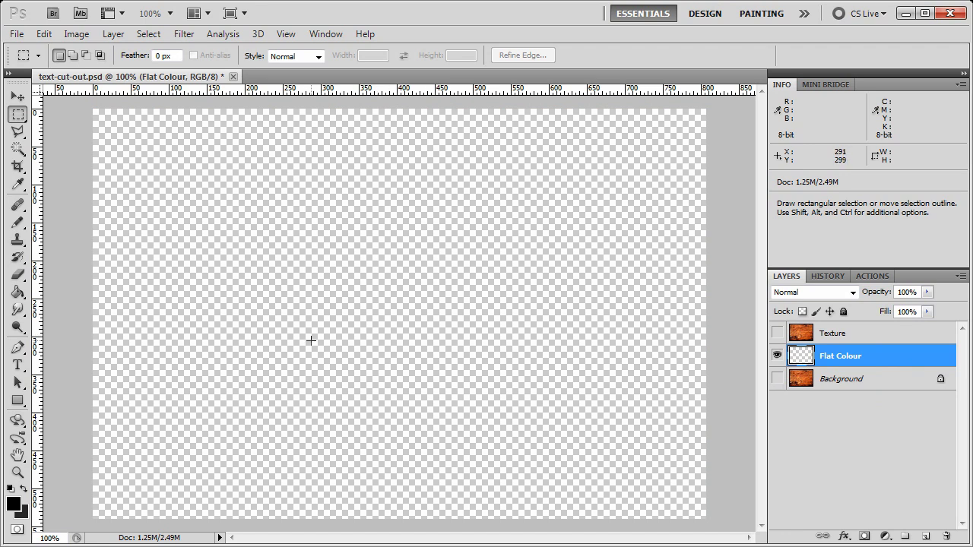
click(12, 503)
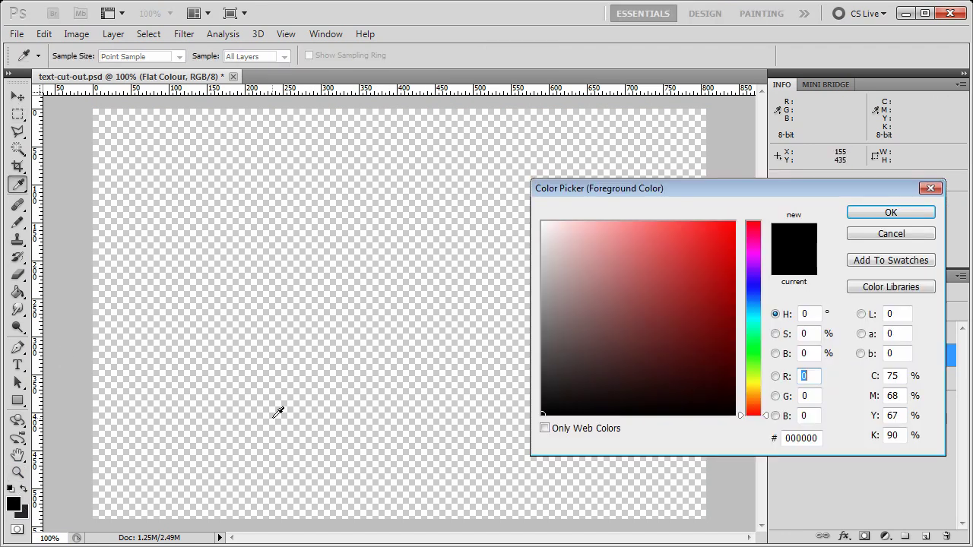
mouse_move(581, 313)
mouse_down()
mouse_move(613, 321)
mouse_move(691, 276)
mouse_move(706, 251)
mouse_up()
click(864, 212)
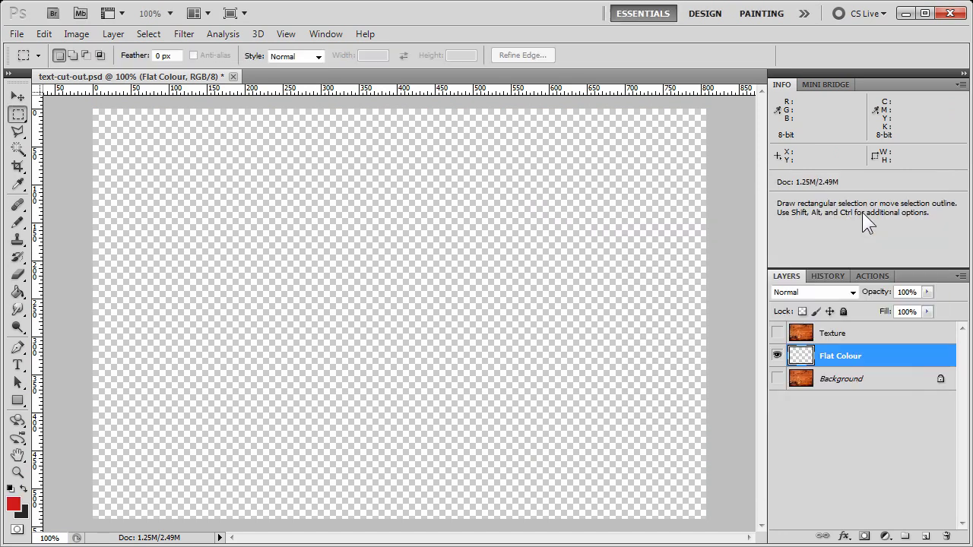
click(19, 292)
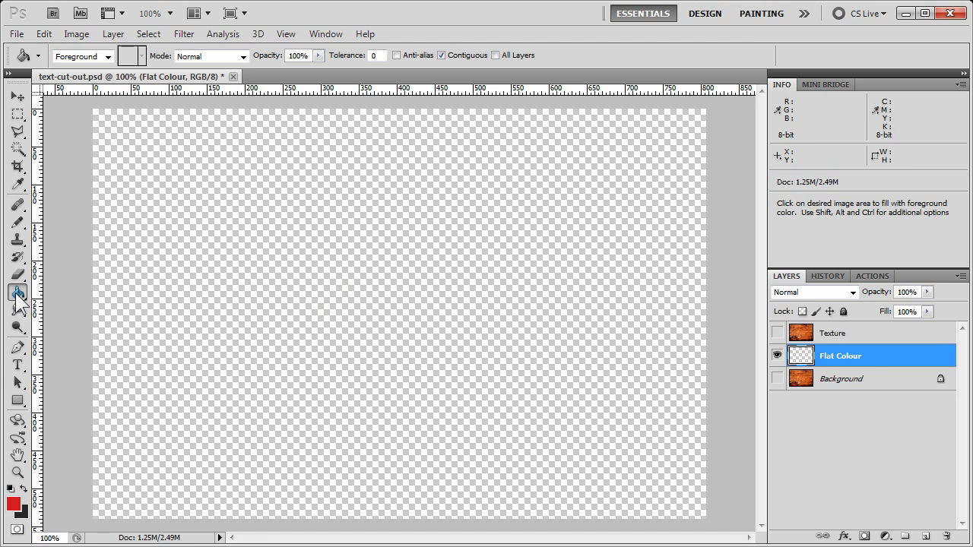
drag(19, 293, 43, 304)
click(326, 291)
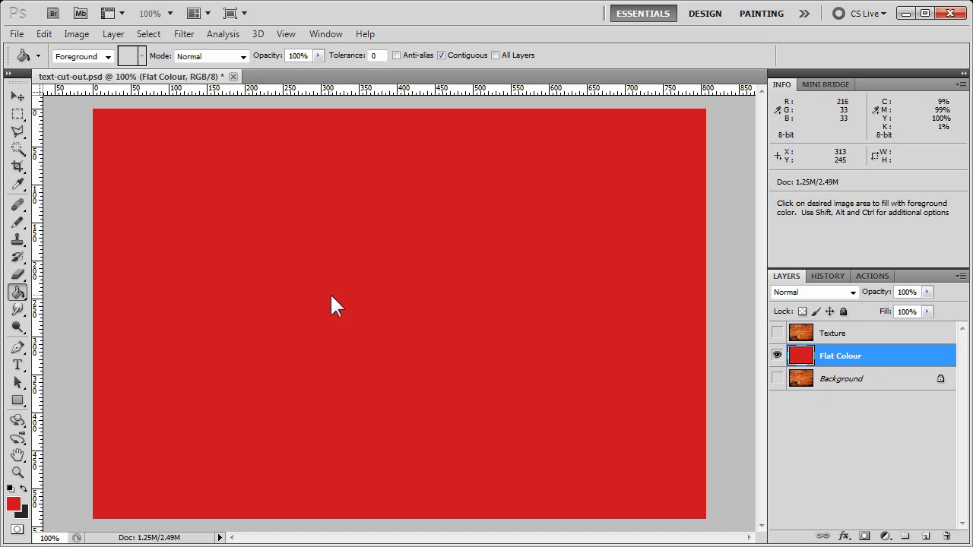
- Make the Texture layer visible and active again, with the Horizontal Type Tool selected
click(778, 334)
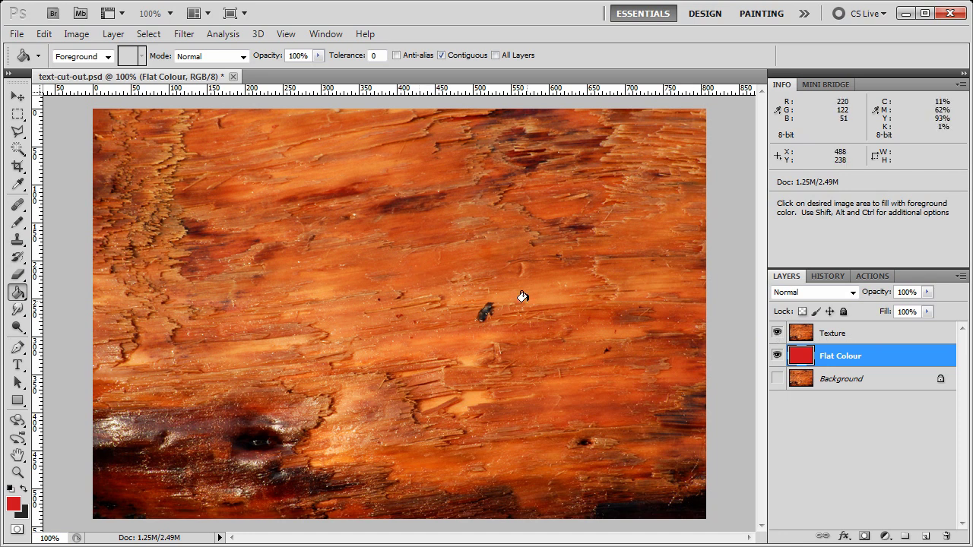
click(885, 340)
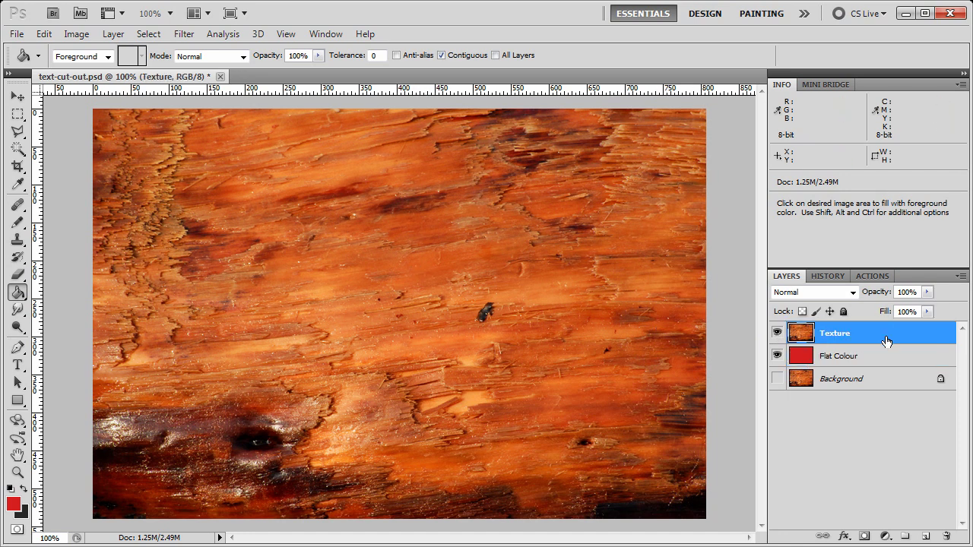
click(17, 366)
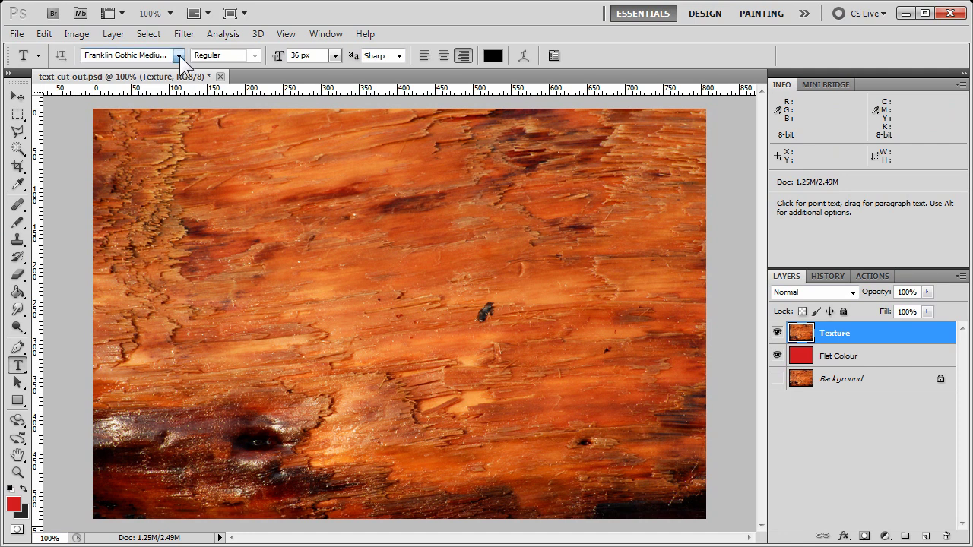
- Type 'TEXT' near the canvas centre in black 36 px Gill Sans Ultra Bold
click(179, 56)
mouse_move(324, 213)
mouse_down()
mouse_move(325, 241)
mouse_move(325, 226)
mouse_up()
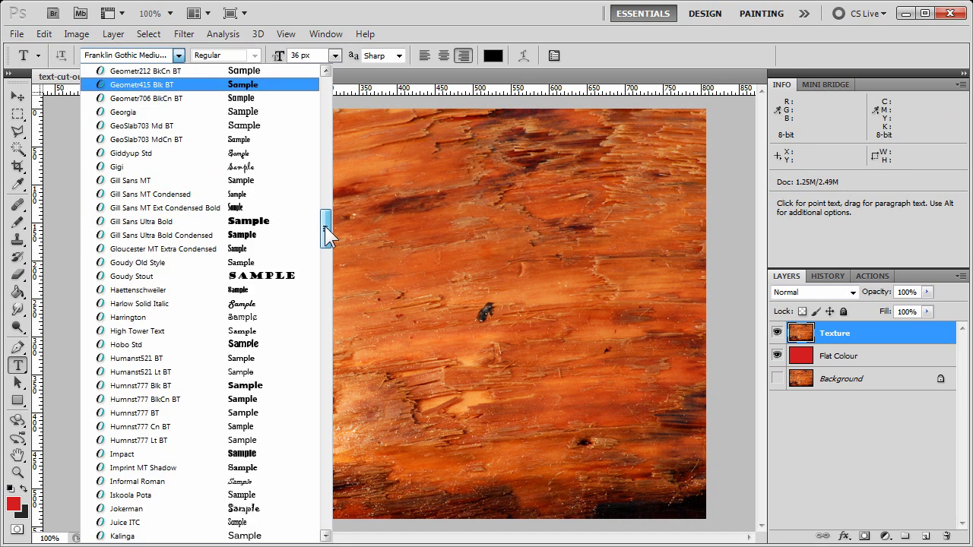
click(204, 221)
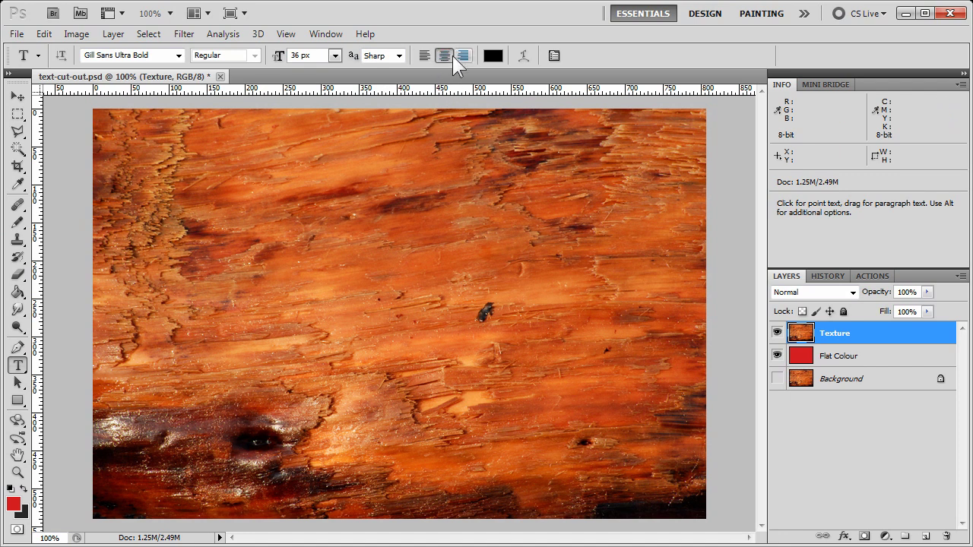
click(370, 311)
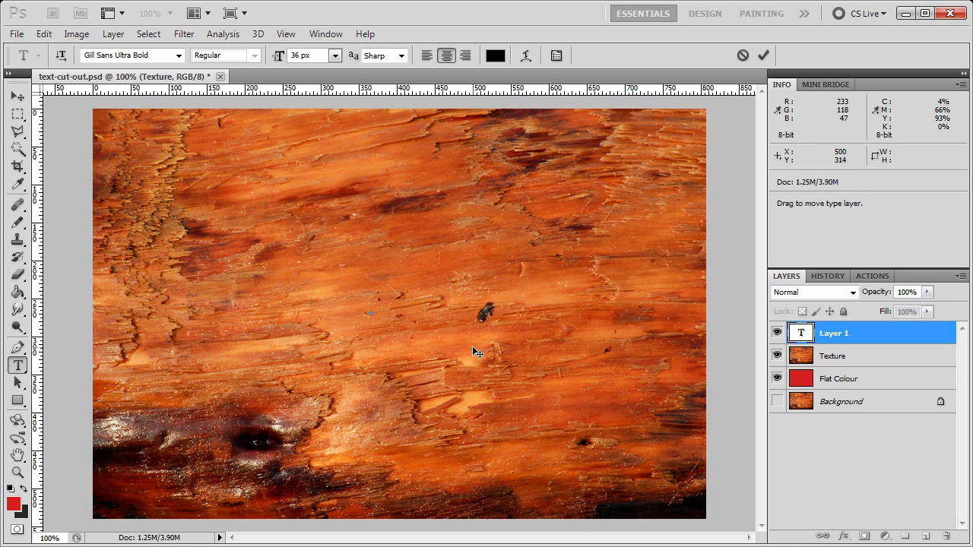
text(TEXT)
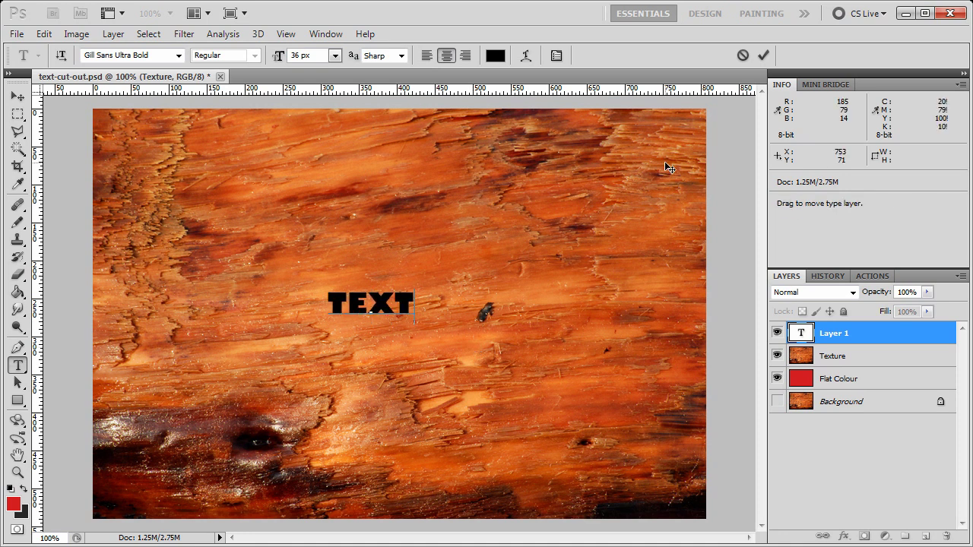
- Commit the text and resize it through 72 and 250 px, settling at 220 px
click(764, 56)
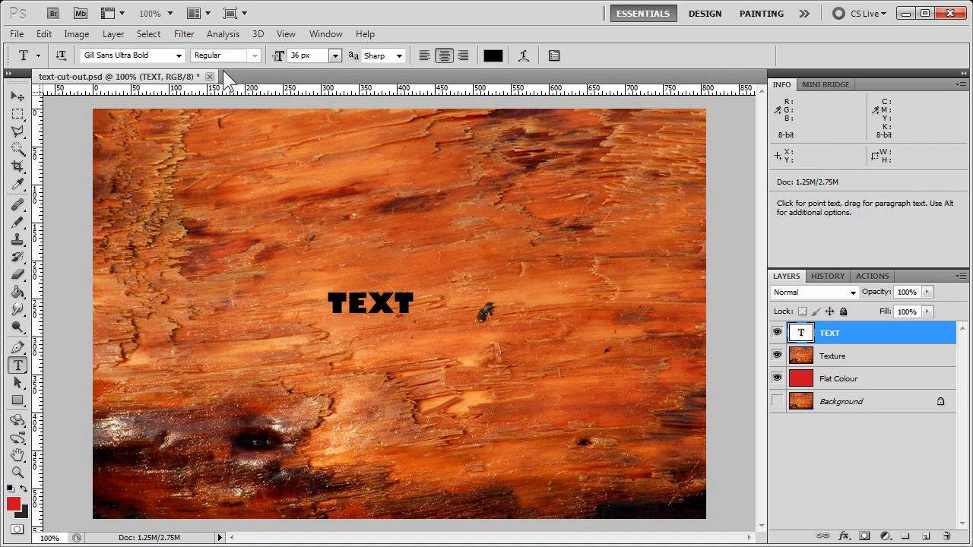
click(335, 56)
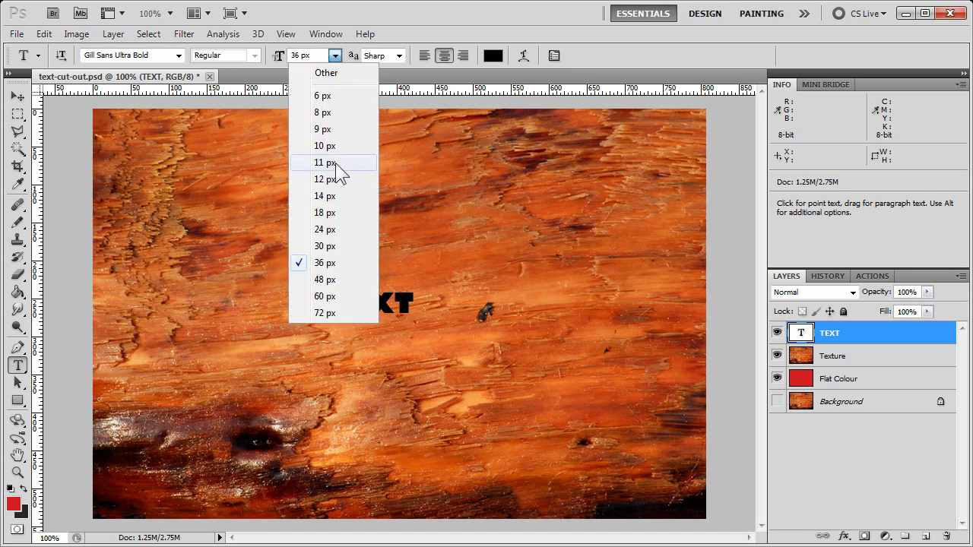
click(328, 310)
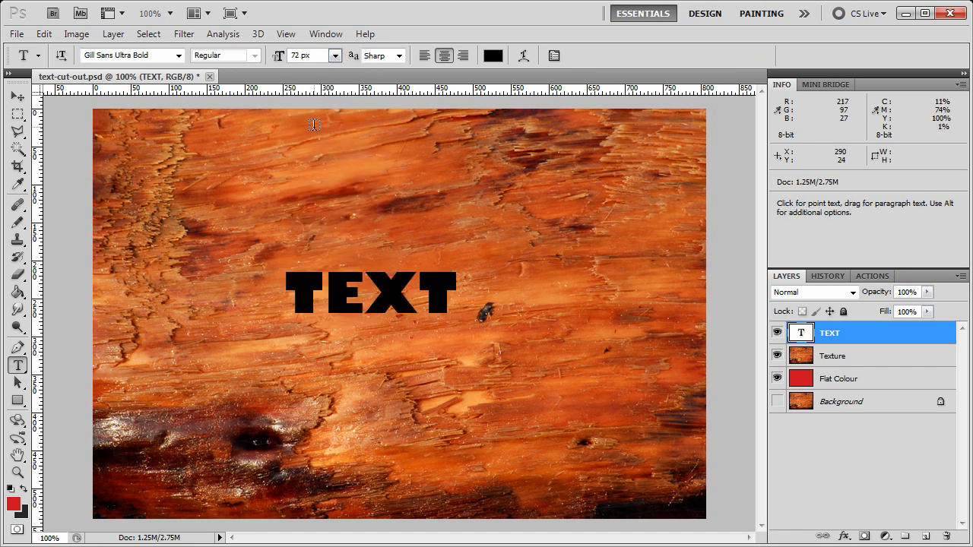
double_click(296, 57)
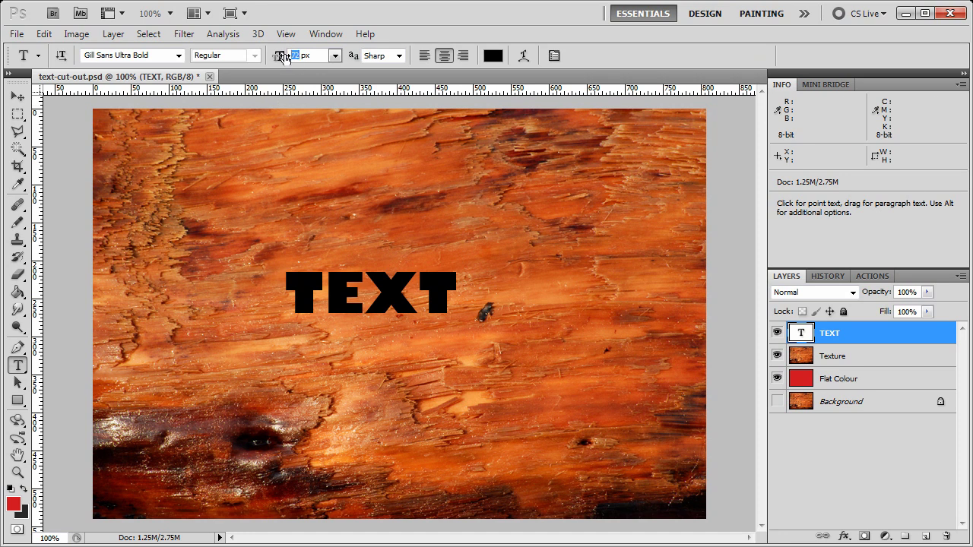
text(250)
key(Return)
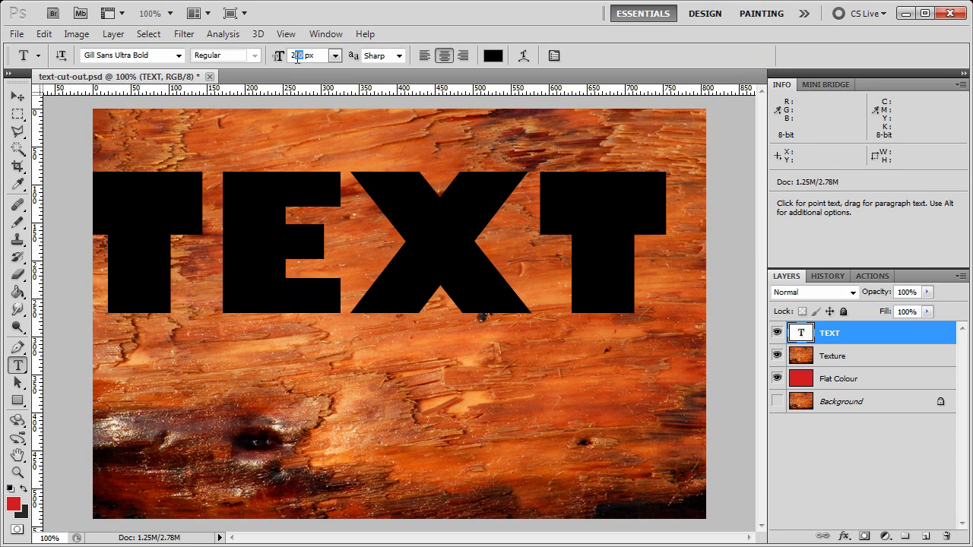
text(20)
key(Return)
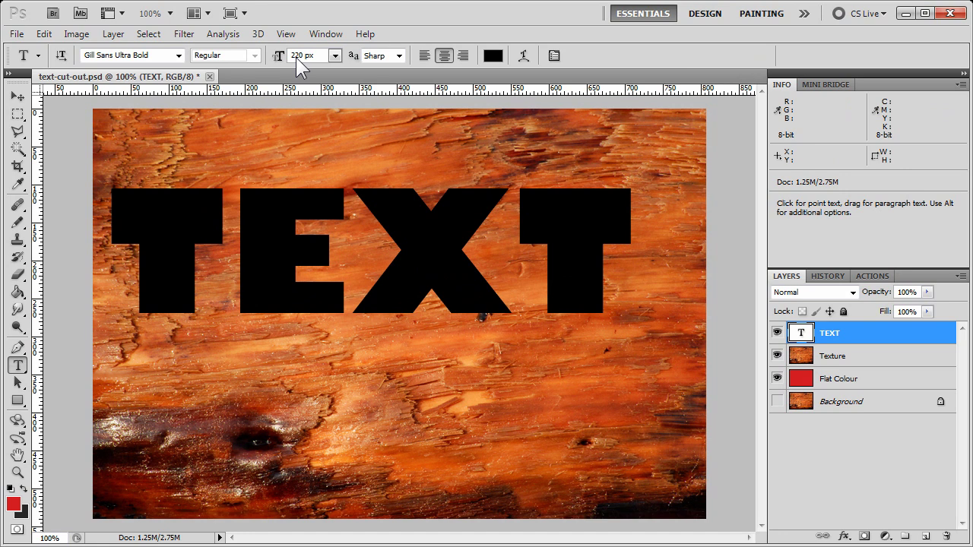
- Align TEXT to the Texture layer's vertical and horizontal centres, then reselect TEXT alone
ctrl+click(867, 364)
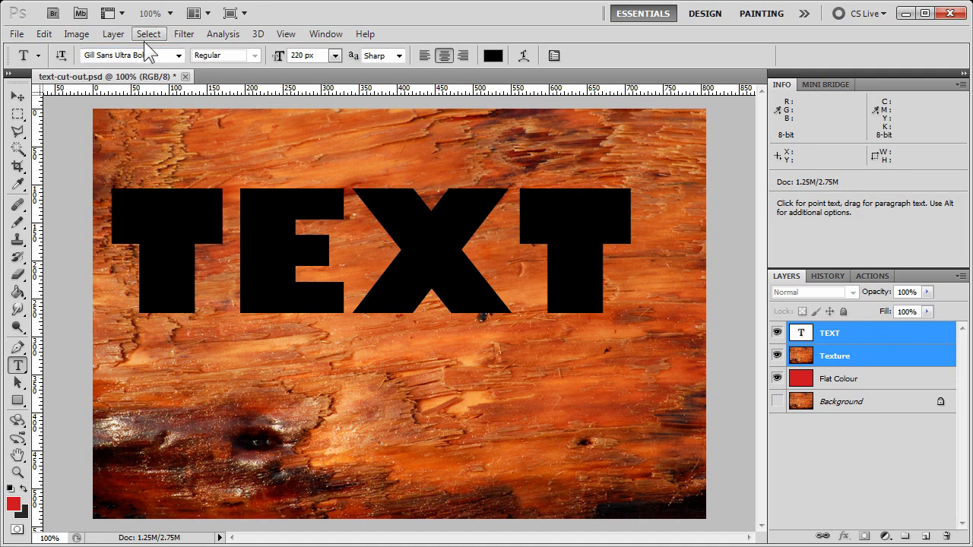
click(113, 35)
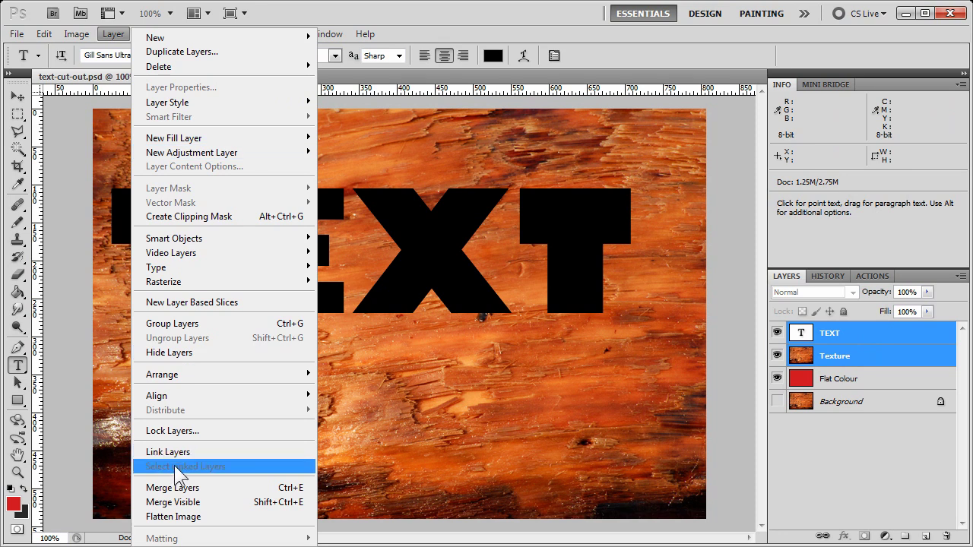
mouse_move(177, 399)
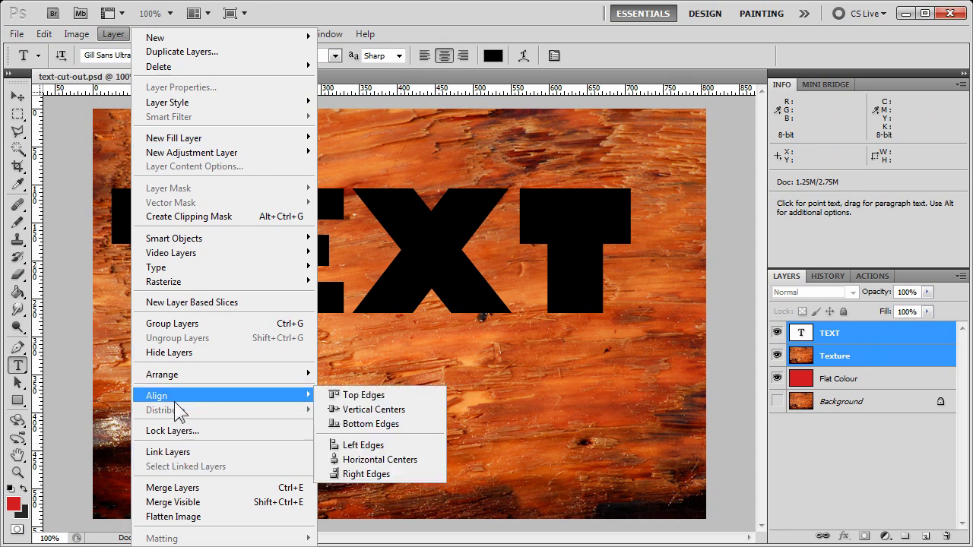
click(371, 410)
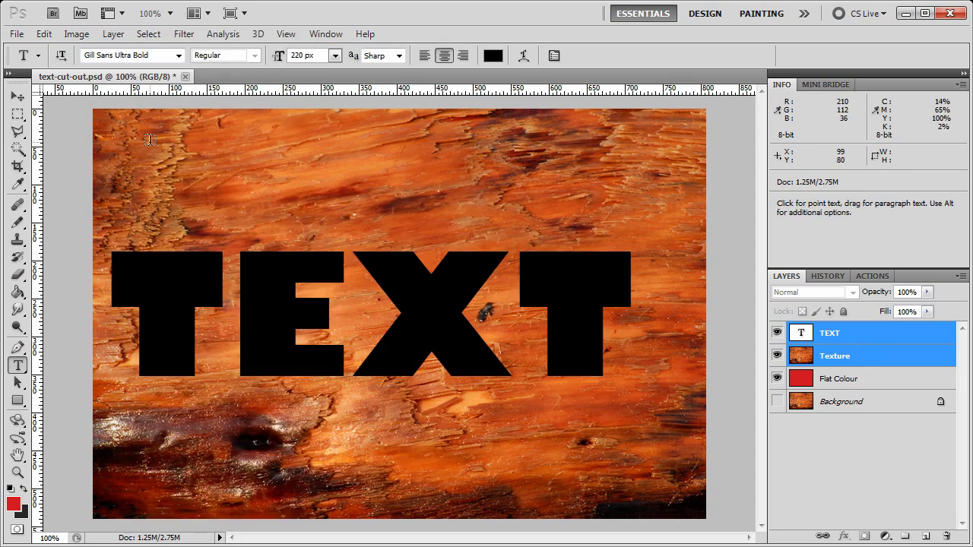
click(113, 34)
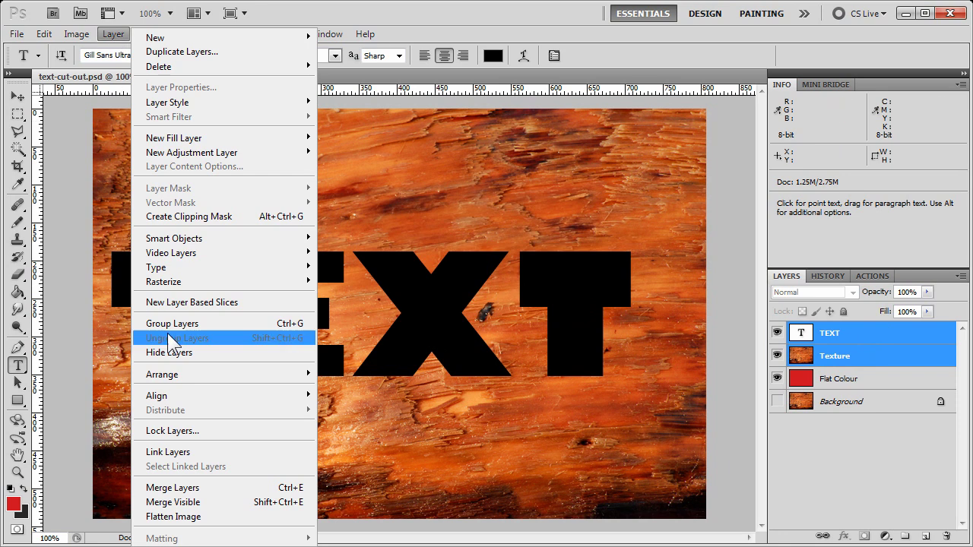
mouse_move(179, 401)
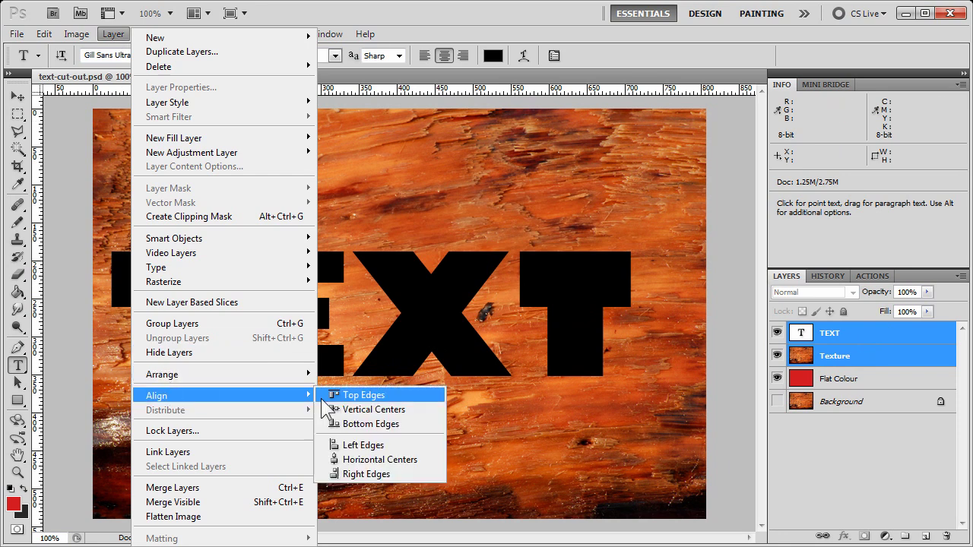
click(370, 459)
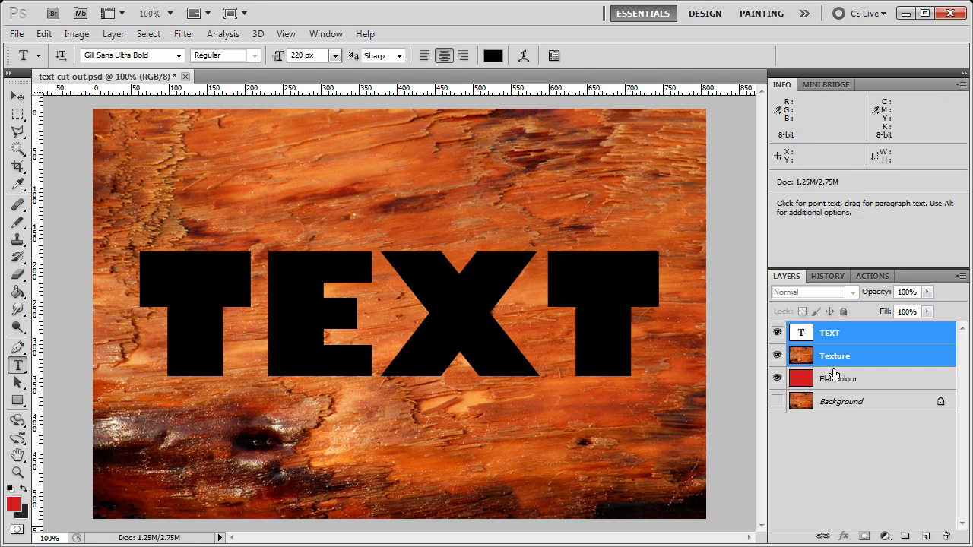
click(868, 340)
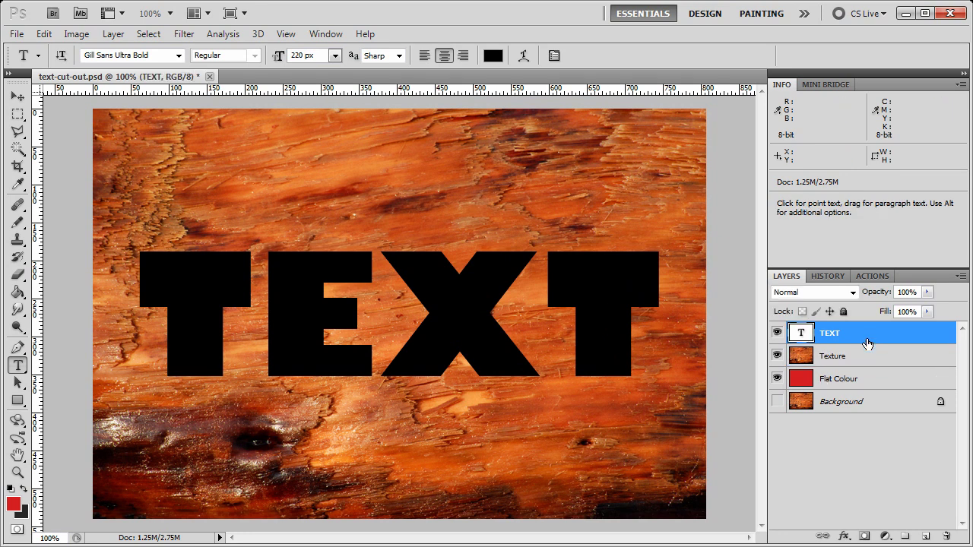
shift+click(866, 409)
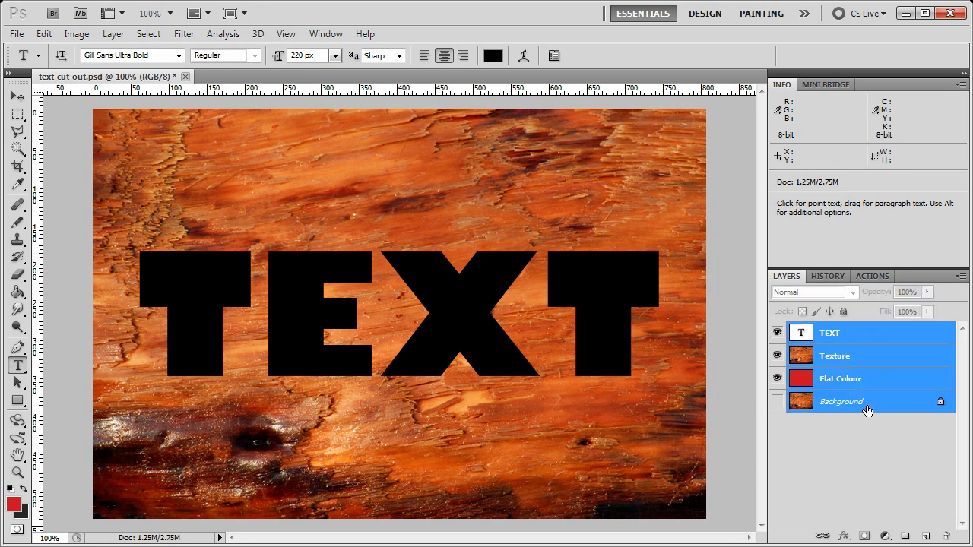
click(884, 340)
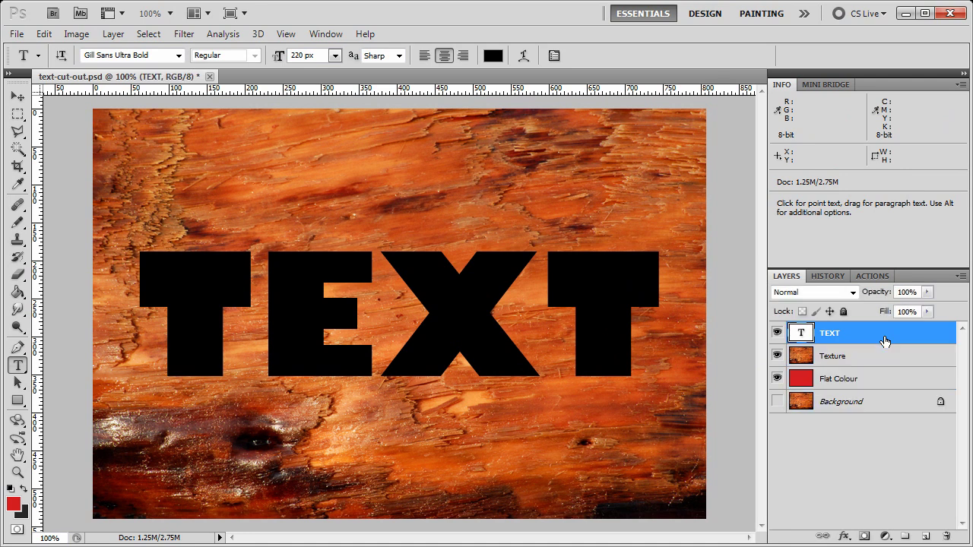
ctrl+click(859, 410)
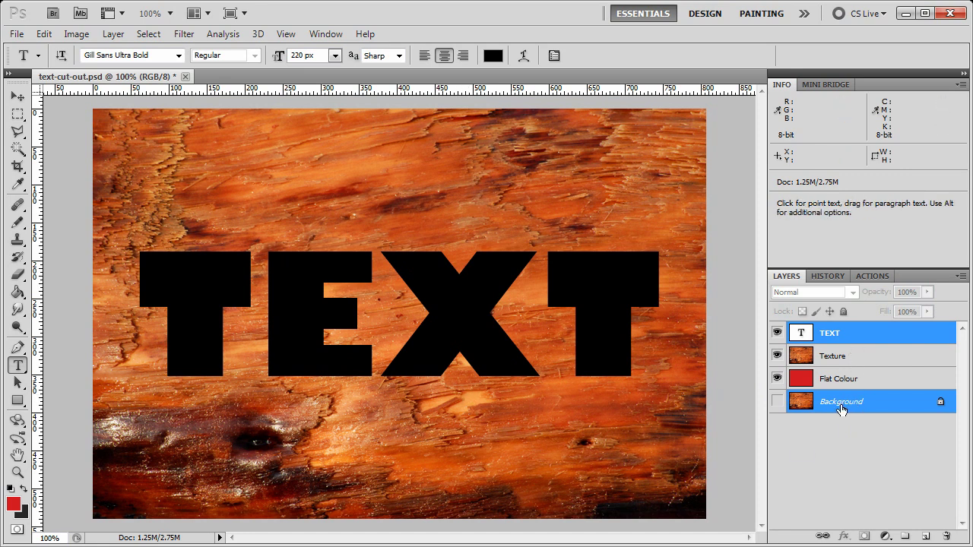
click(853, 341)
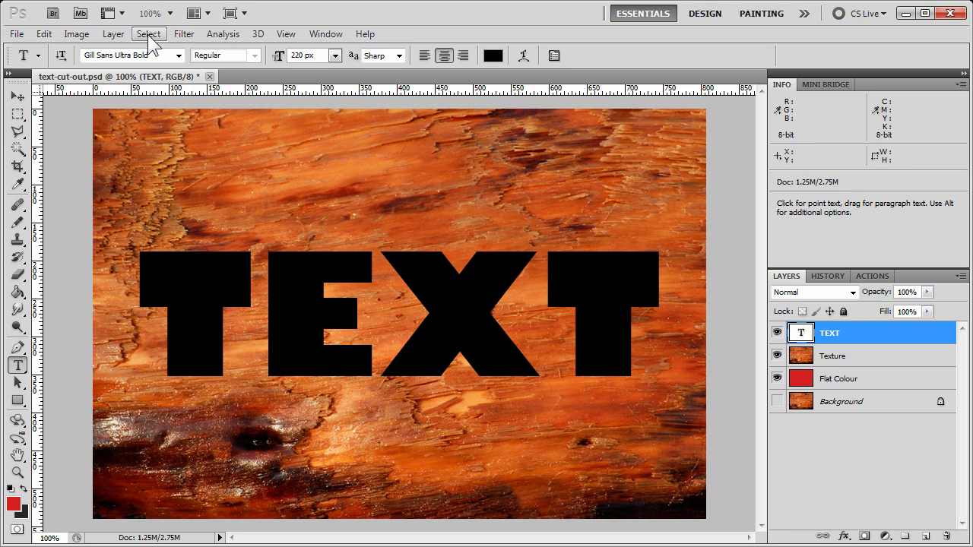
- Choose the Magic Wand with Contiguous turned off and Tolerance set to 20
click(18, 150)
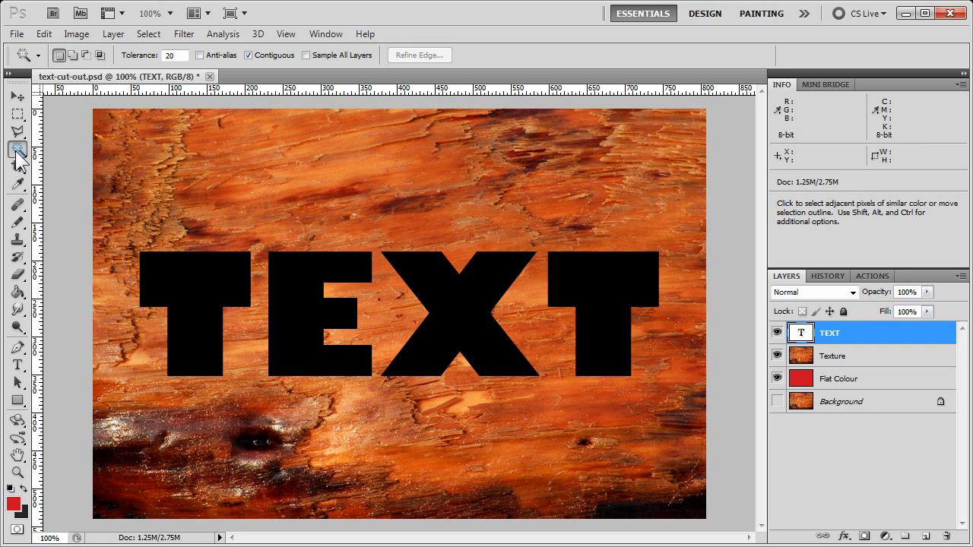
click(249, 56)
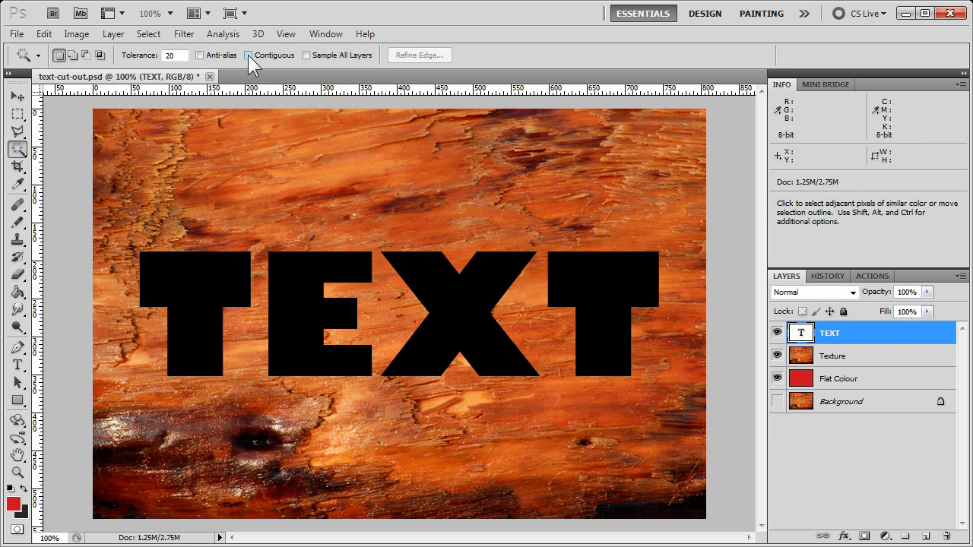
click(16, 150)
click(69, 164)
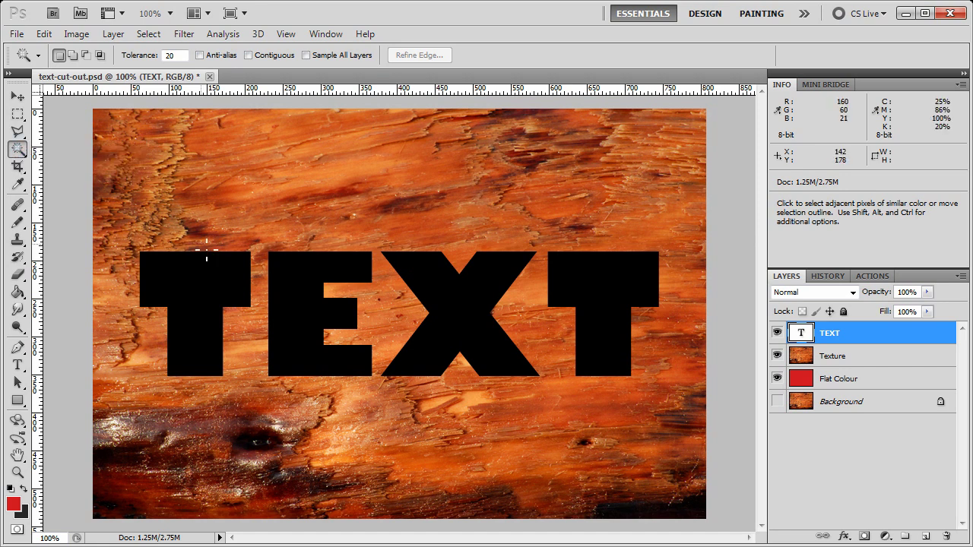
click(249, 60)
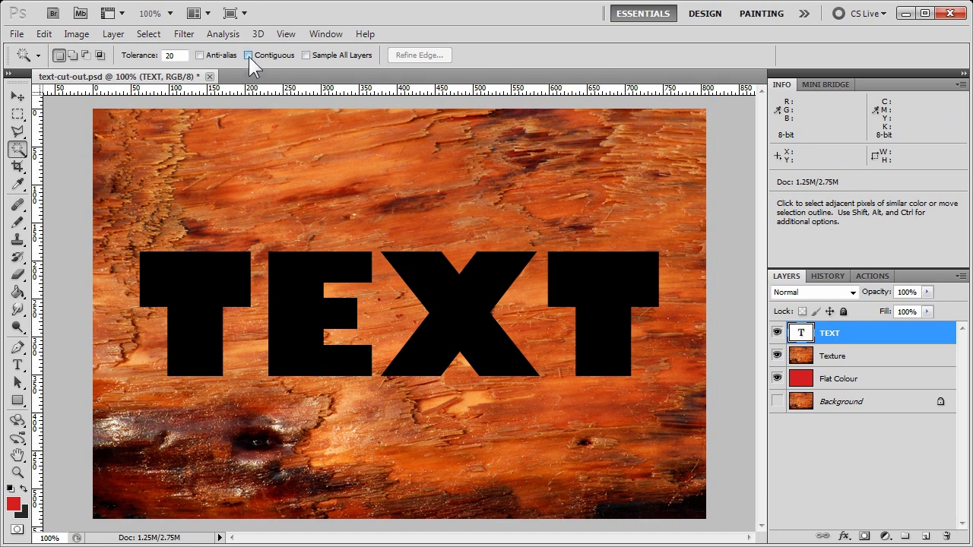
double_click(169, 57)
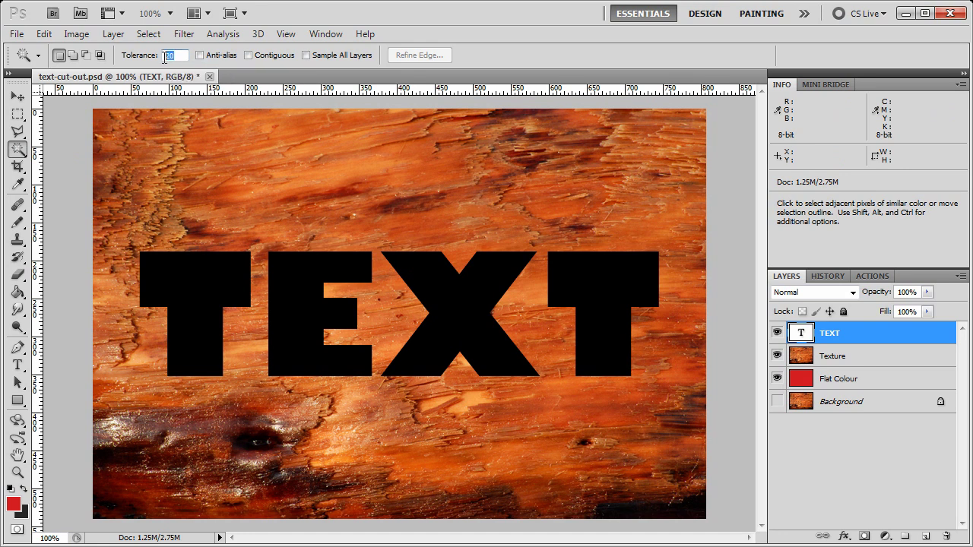
text(20)
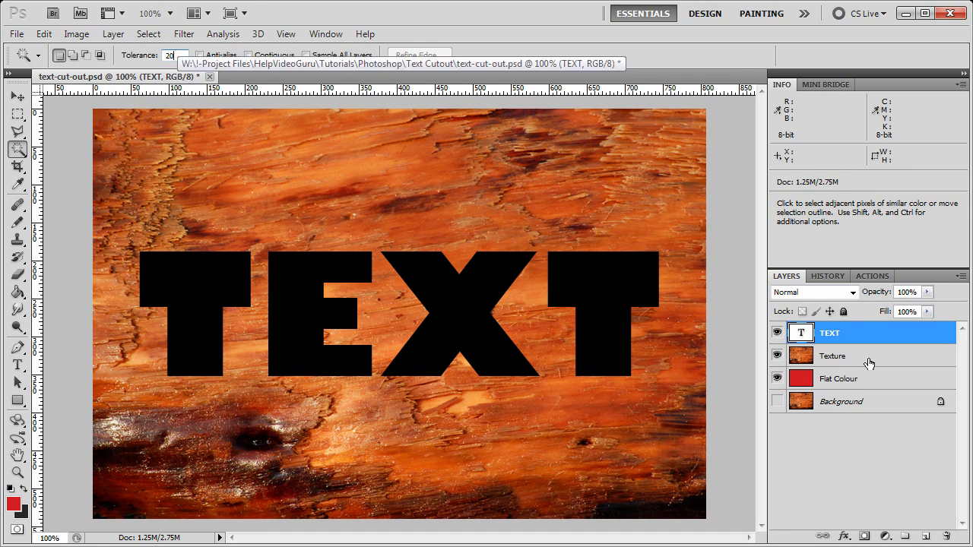
- Select all black letters with the Magic Wand, hide the TEXT layer, and make Texture active
click(217, 277)
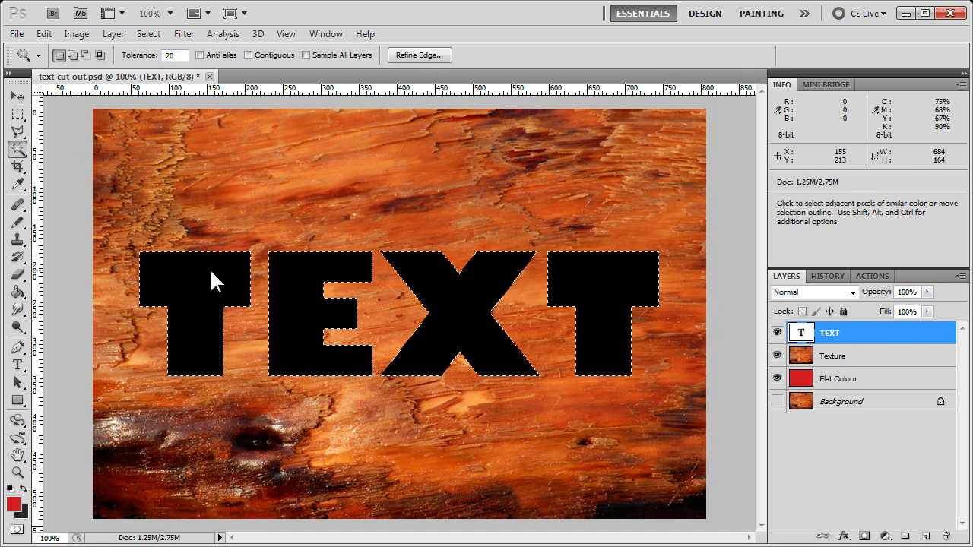
click(776, 334)
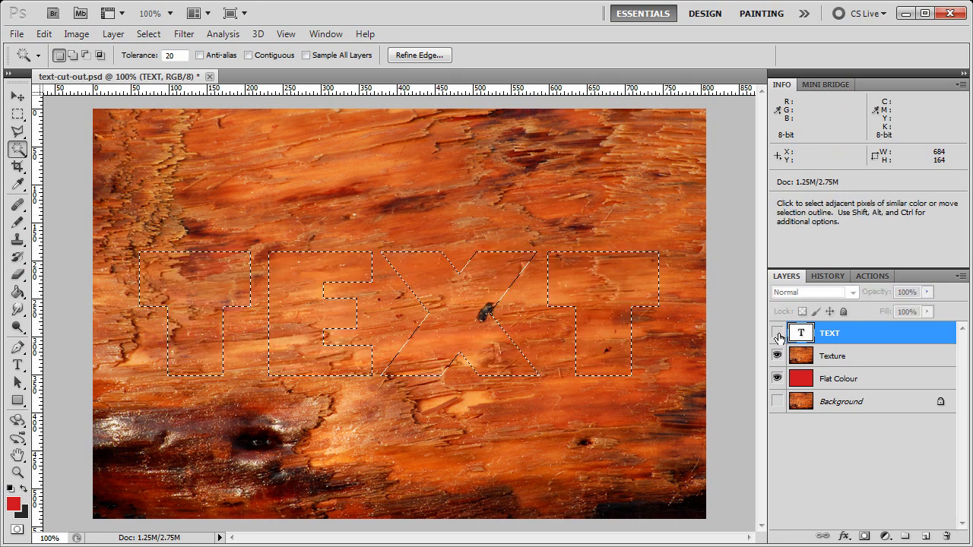
click(870, 365)
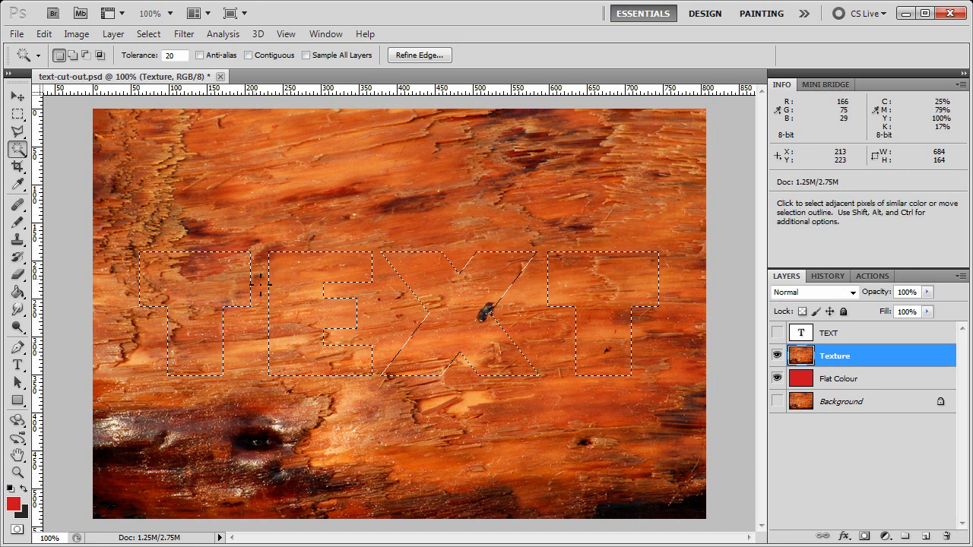
- Cut the letter selection from Texture, toggling Flat Colour and Background to check the cut-out
click(46, 37)
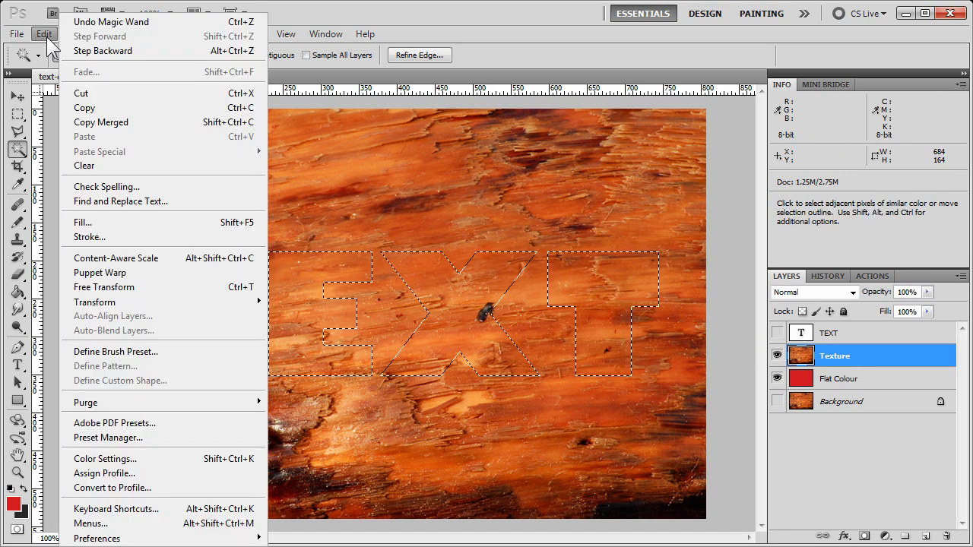
click(79, 92)
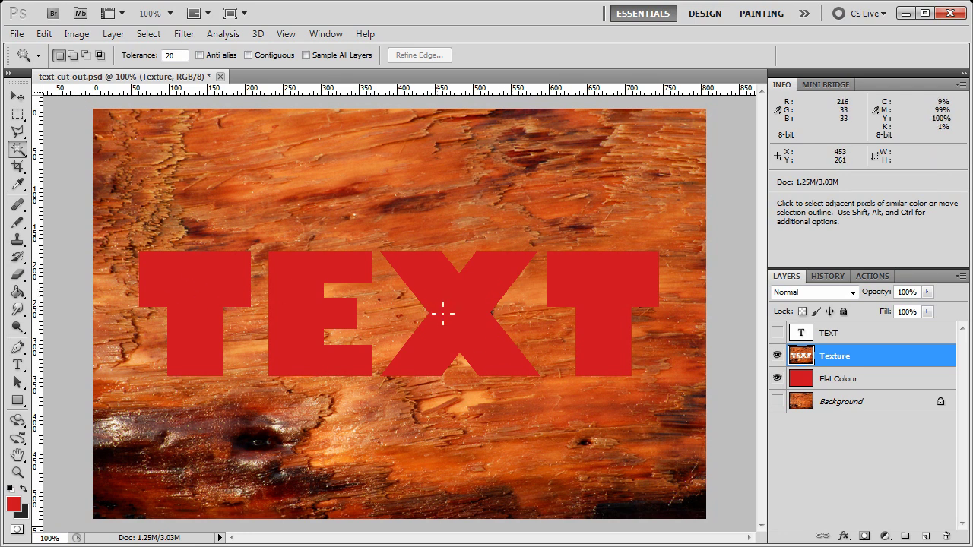
click(777, 378)
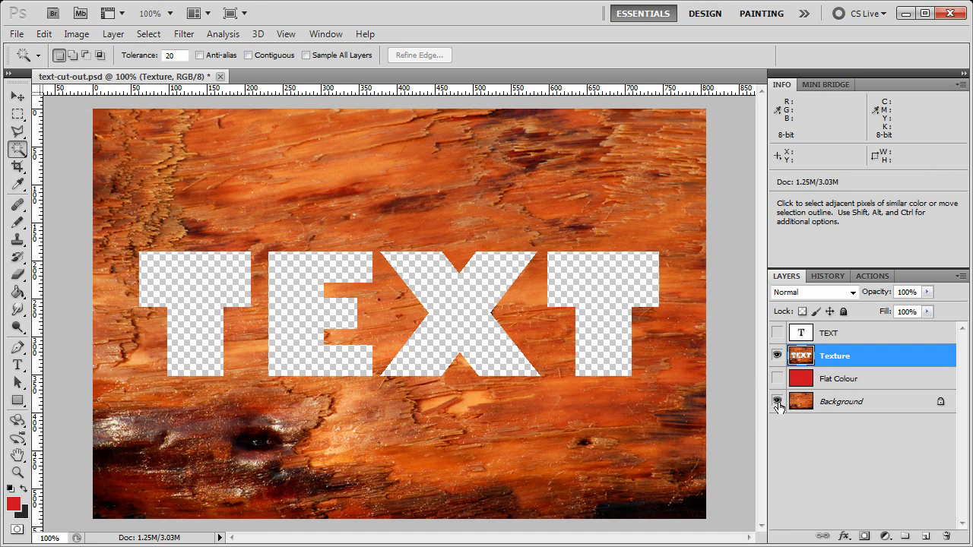
click(777, 403)
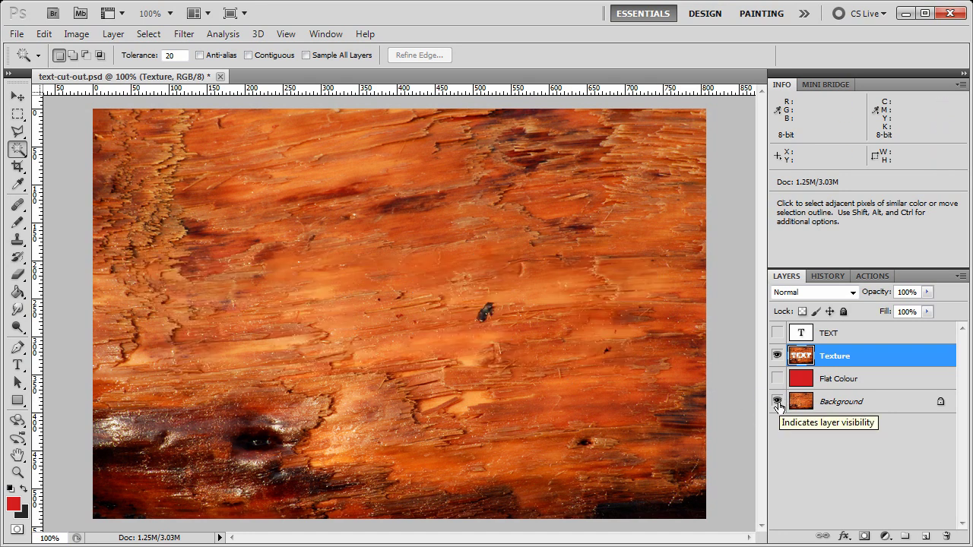
click(777, 403)
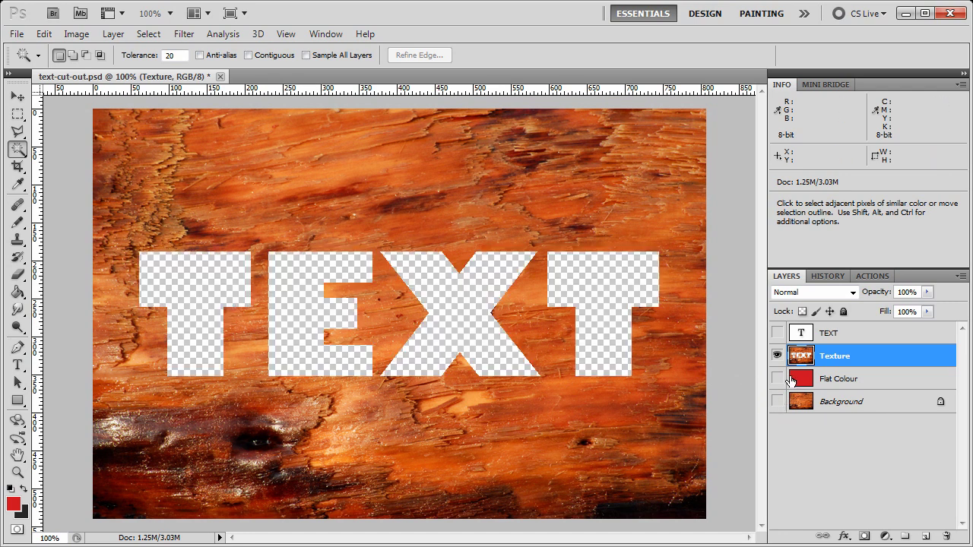
click(777, 379)
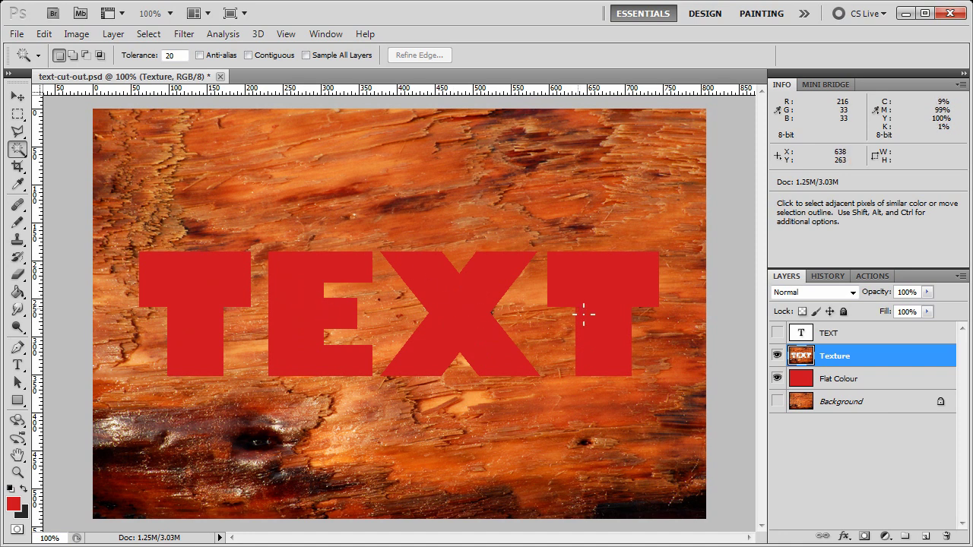
- Open the Texture layer's Layer Style and enable Drop Shadow
double_click(932, 363)
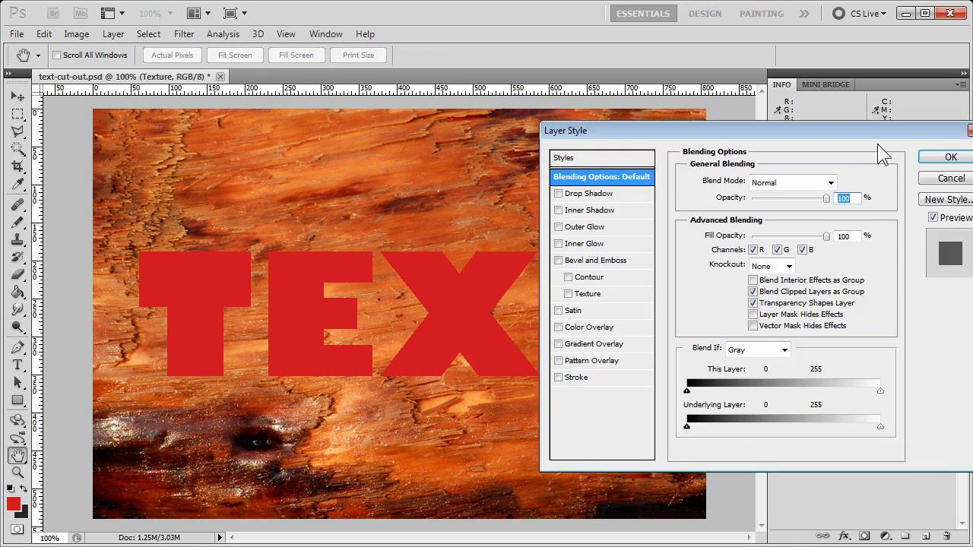
drag(887, 136, 629, 142)
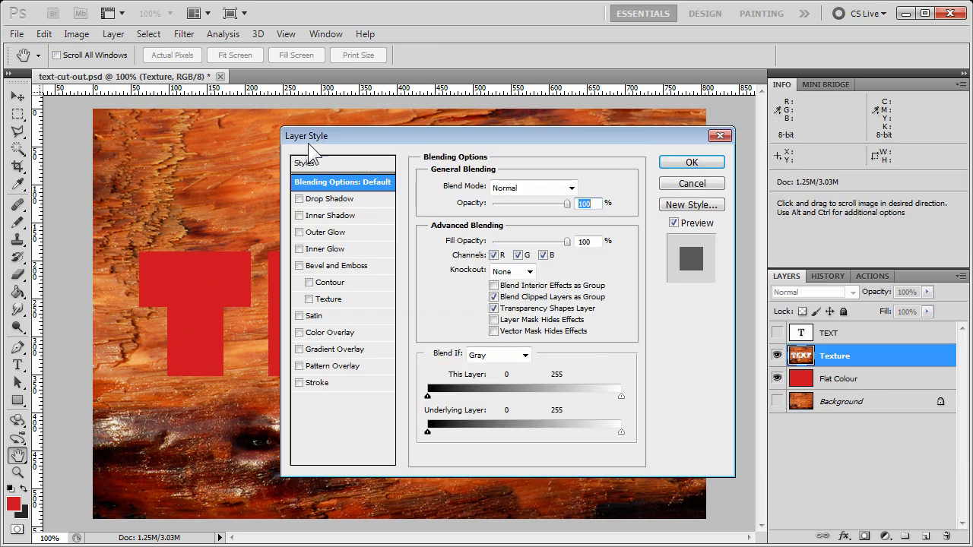
drag(582, 152, 735, 146)
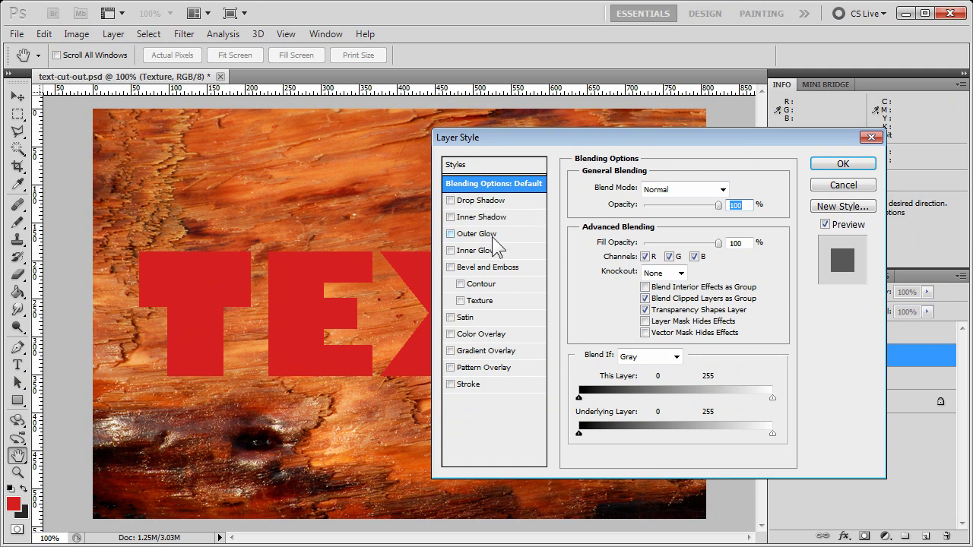
click(451, 201)
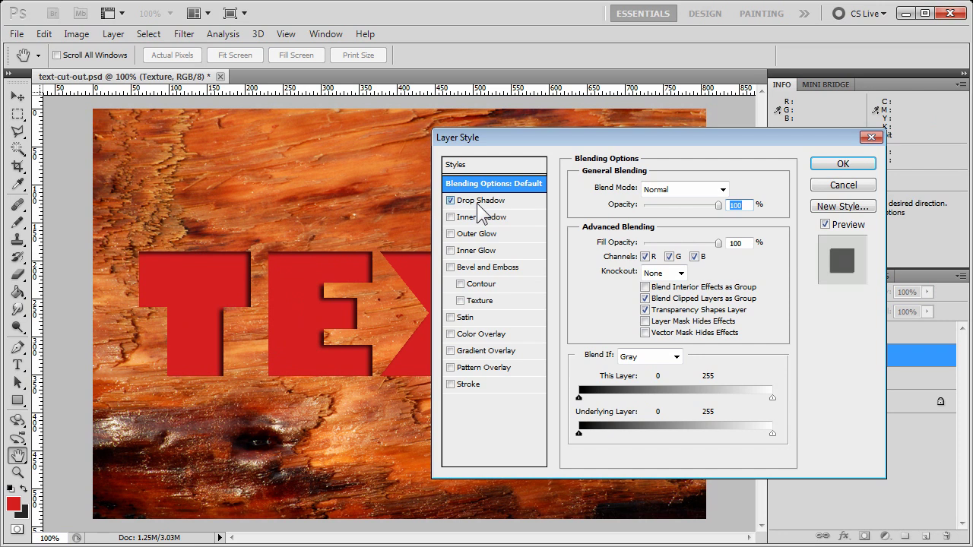
- Set the drop shadow to 11 px distance, 58° angle, 12% spread and 27 px size
click(481, 202)
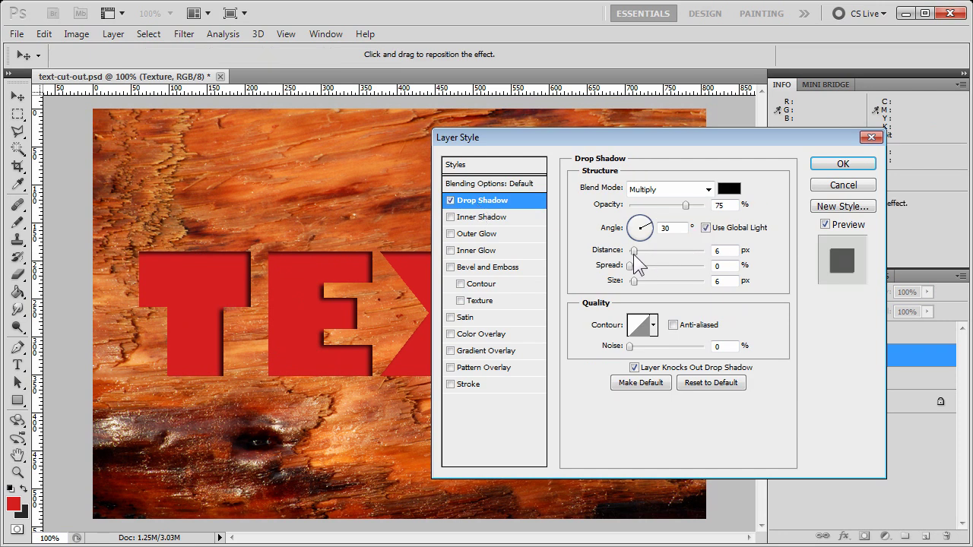
drag(633, 251, 646, 231)
click(639, 221)
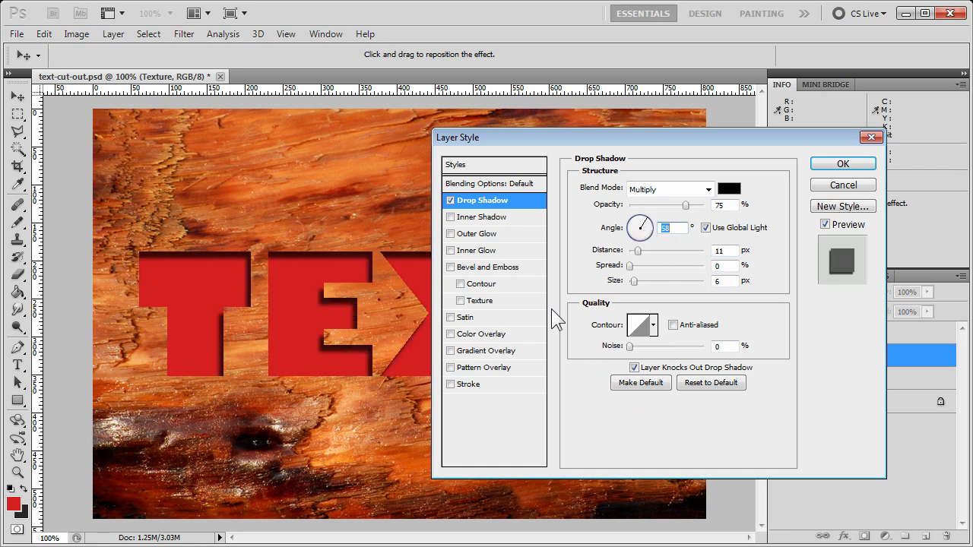
mouse_move(632, 270)
mouse_down()
mouse_move(648, 281)
mouse_move(639, 281)
mouse_move(633, 252)
mouse_up()
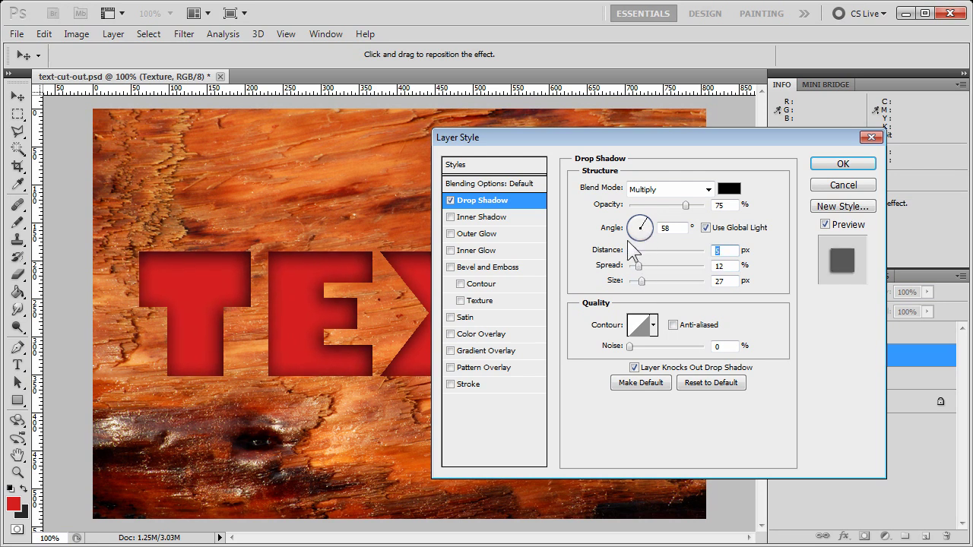
- Set the shadow distance to 5 px and preview Inner Shadow on and off
click(643, 226)
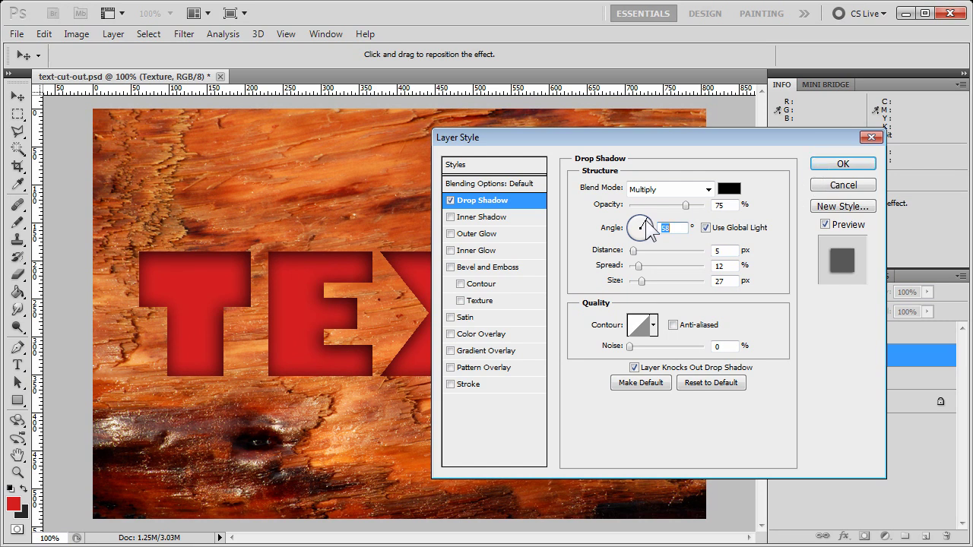
click(450, 217)
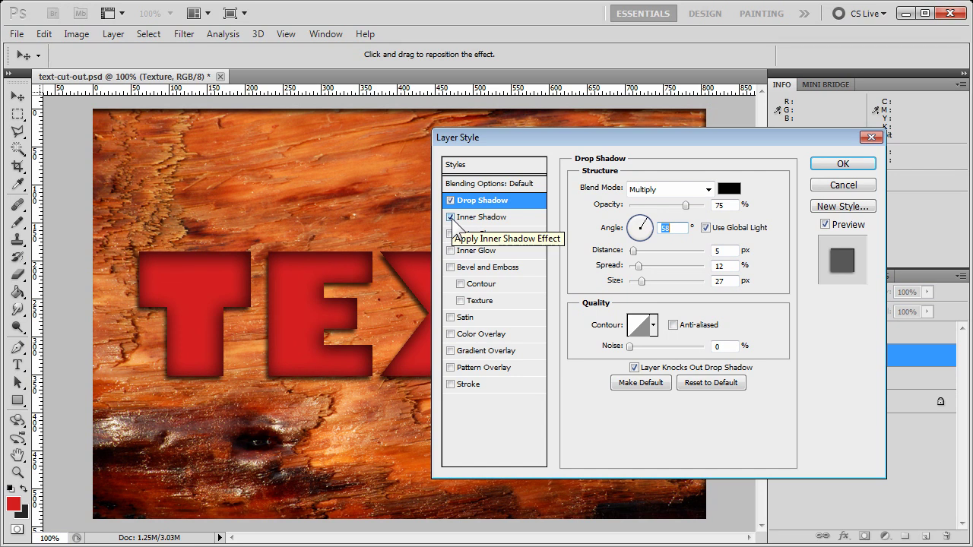
click(450, 217)
click(451, 218)
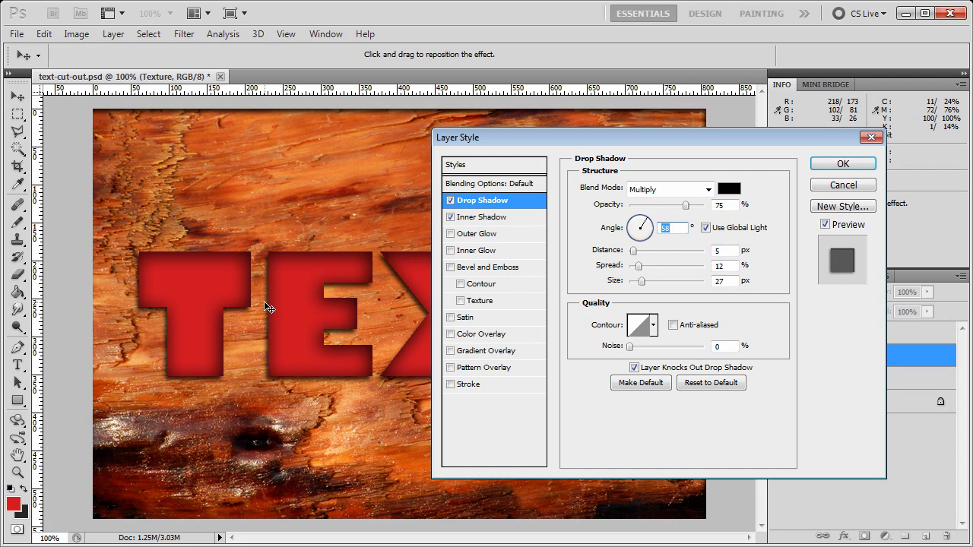
click(452, 218)
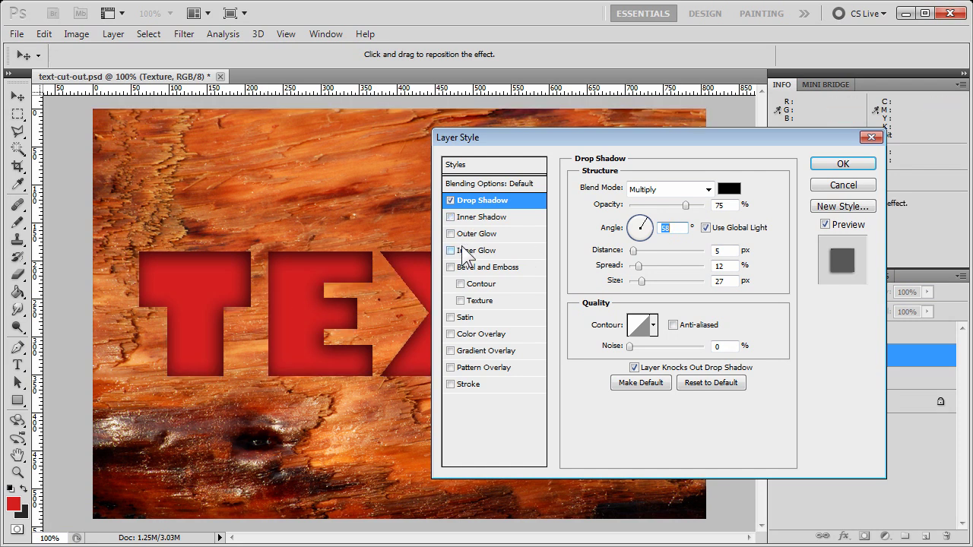
- Compare Outer Glow and Inner Glow without keeping them, then enable Bevel and Emboss
click(452, 234)
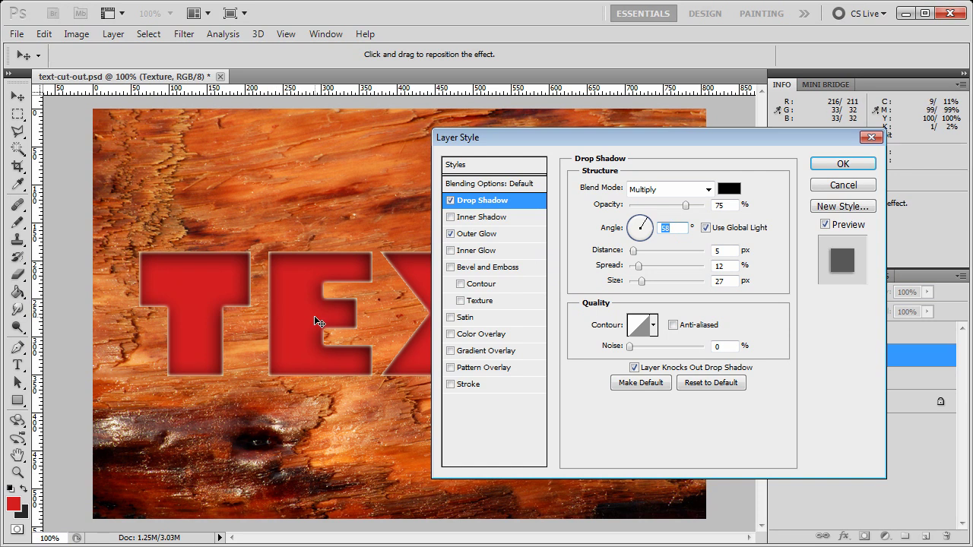
click(451, 234)
click(450, 250)
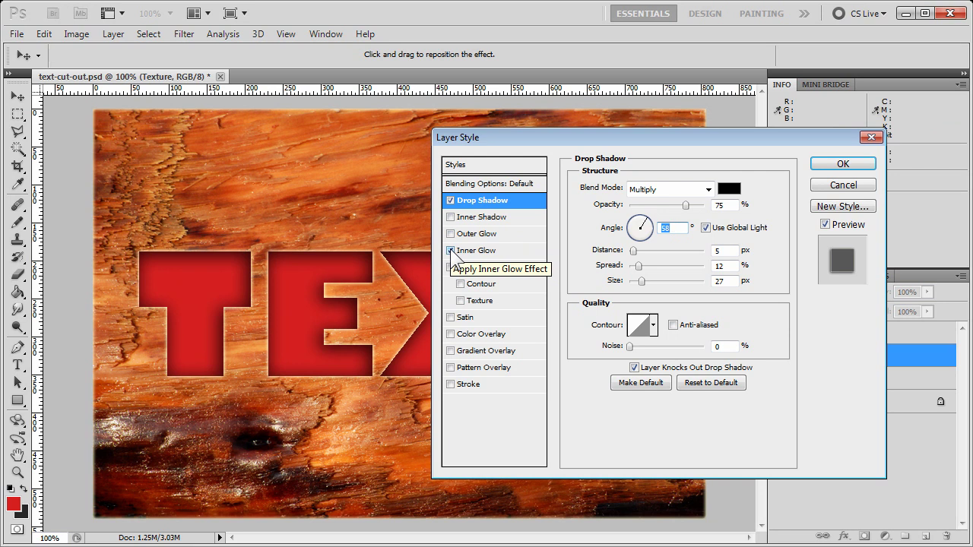
click(450, 250)
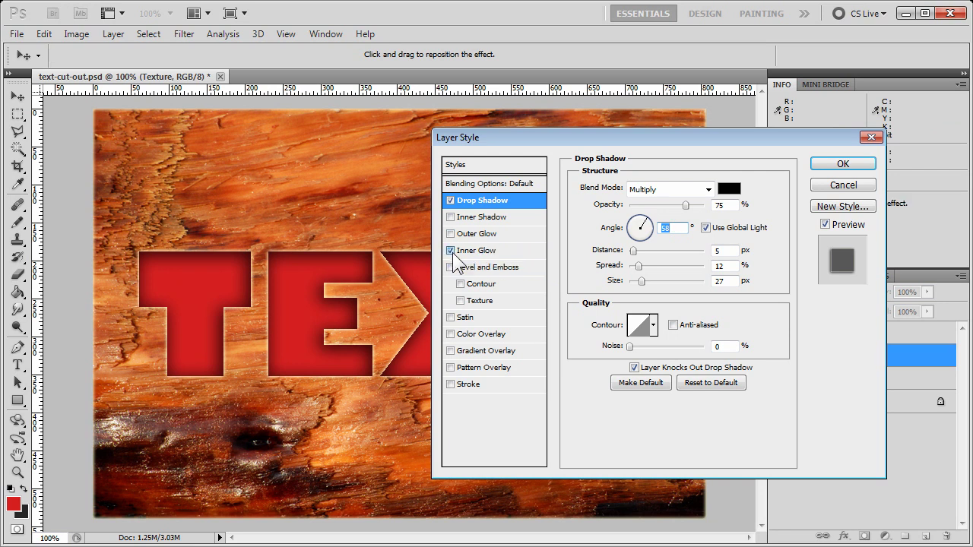
click(450, 234)
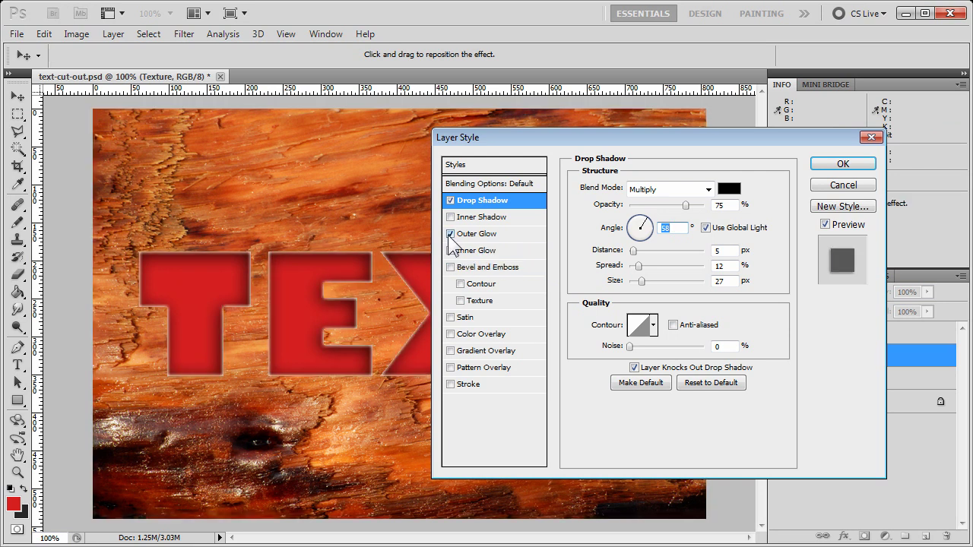
click(449, 234)
click(451, 266)
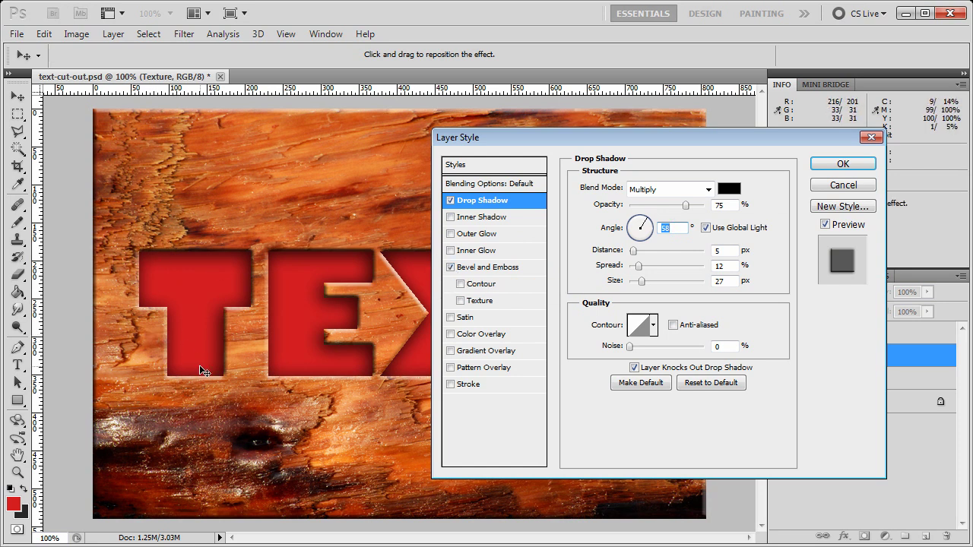
- Try Bevel and Emboss at 8 px size, then switch it off and enable Satin
click(513, 272)
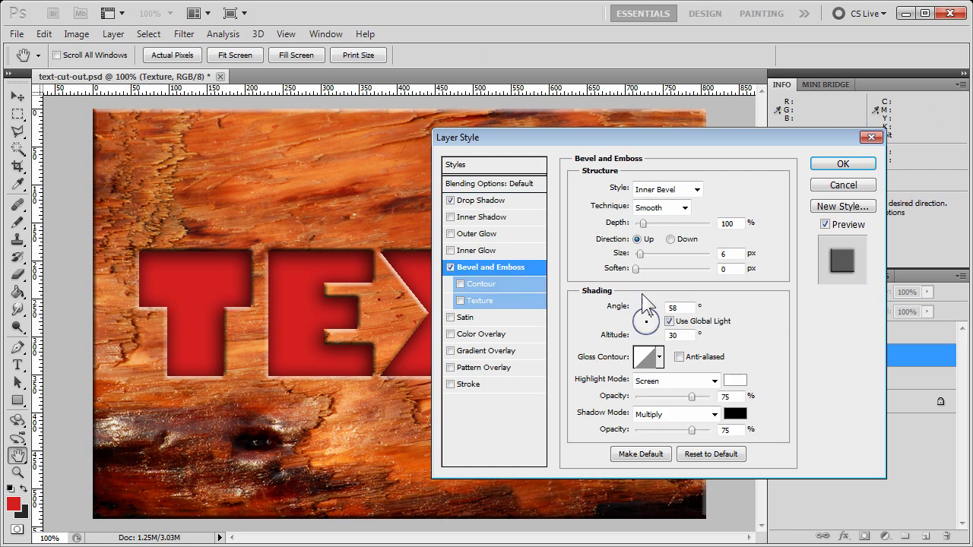
mouse_move(640, 261)
mouse_down()
mouse_move(654, 257)
mouse_move(644, 258)
mouse_up()
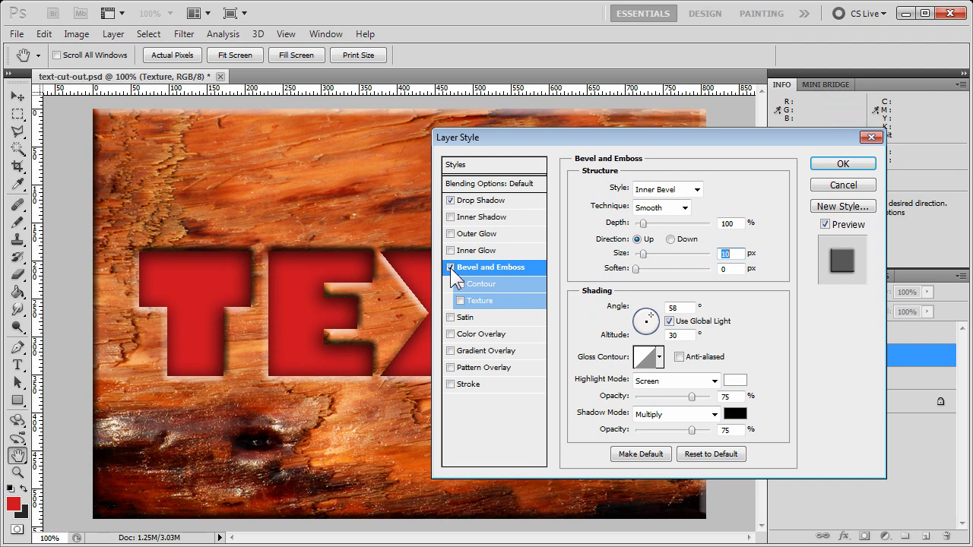
drag(648, 253, 639, 253)
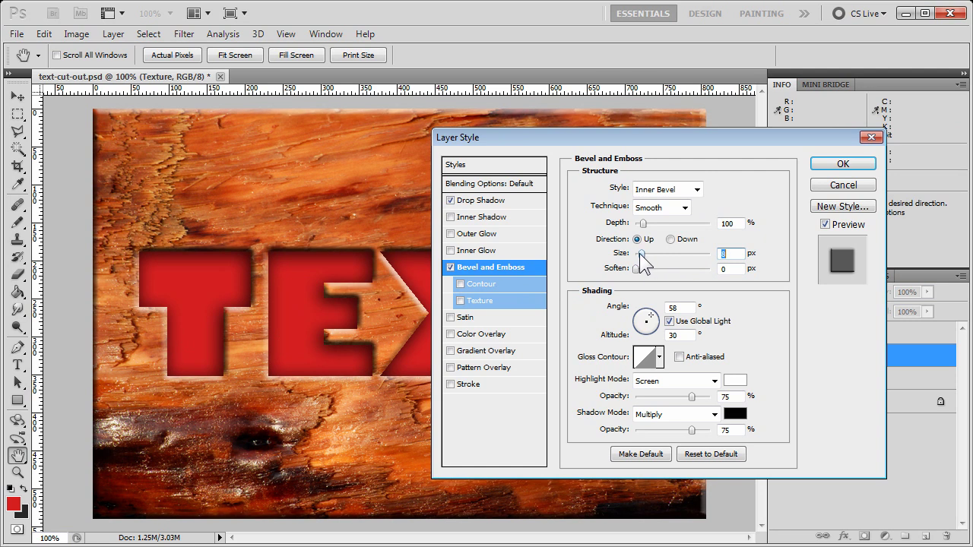
click(450, 266)
click(451, 318)
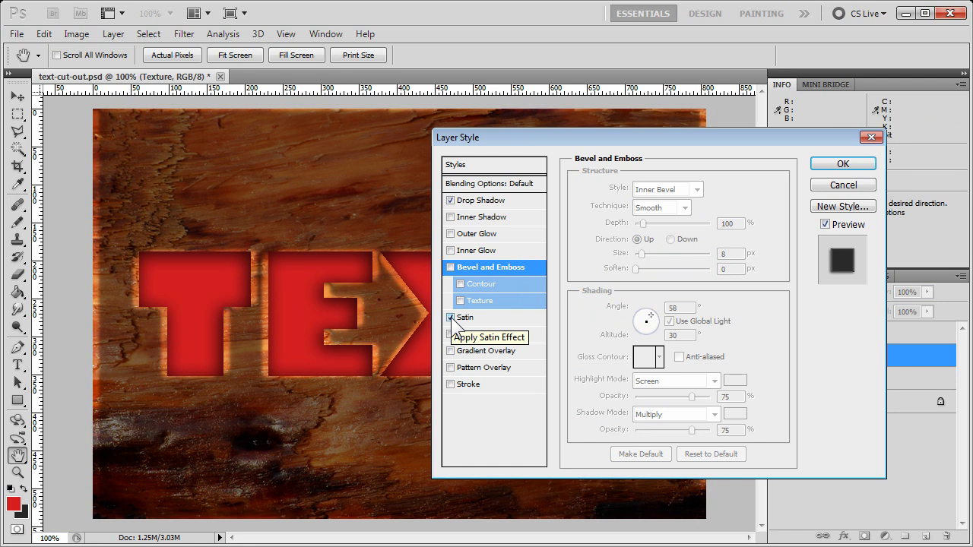
- Remove Satin, preview and discard Color and Gradient Overlay, and confirm with only Drop Shadow
click(450, 317)
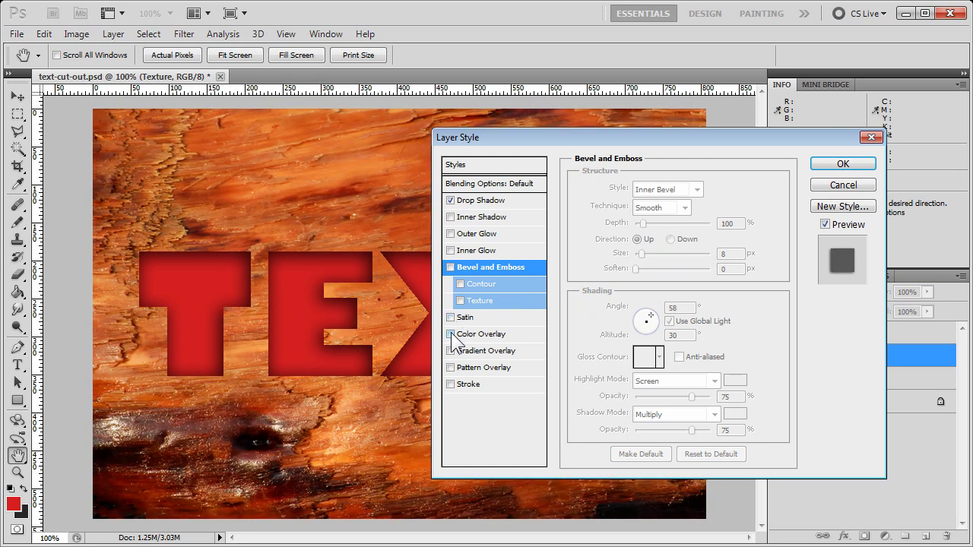
click(451, 334)
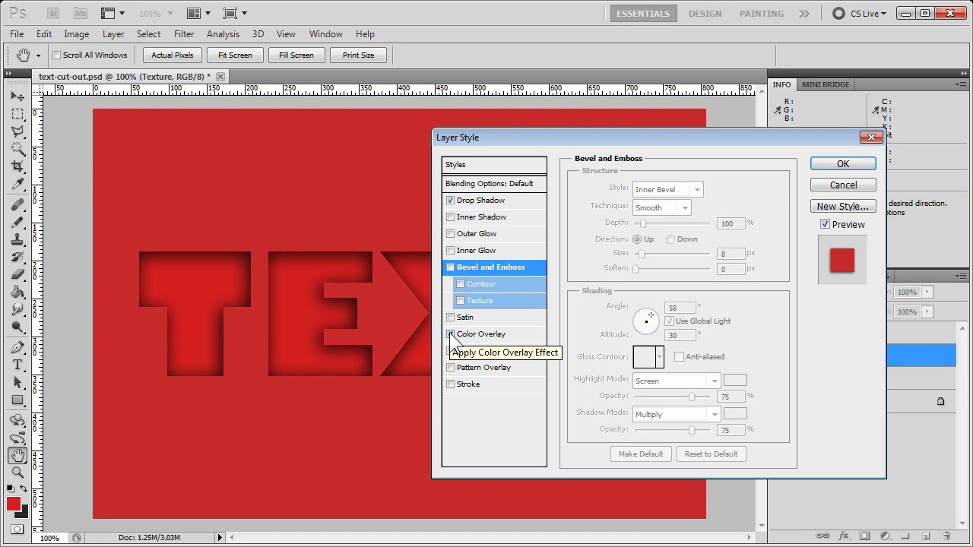
click(451, 335)
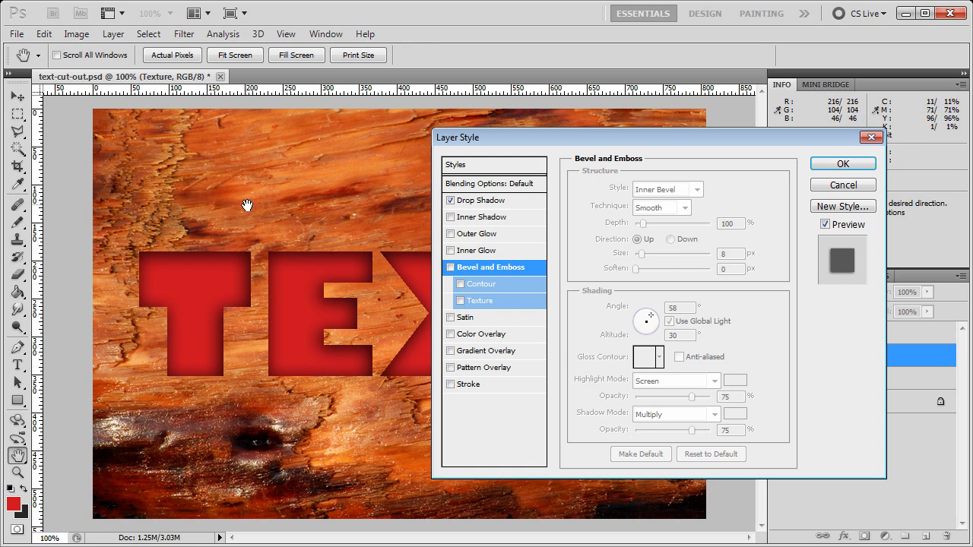
click(450, 351)
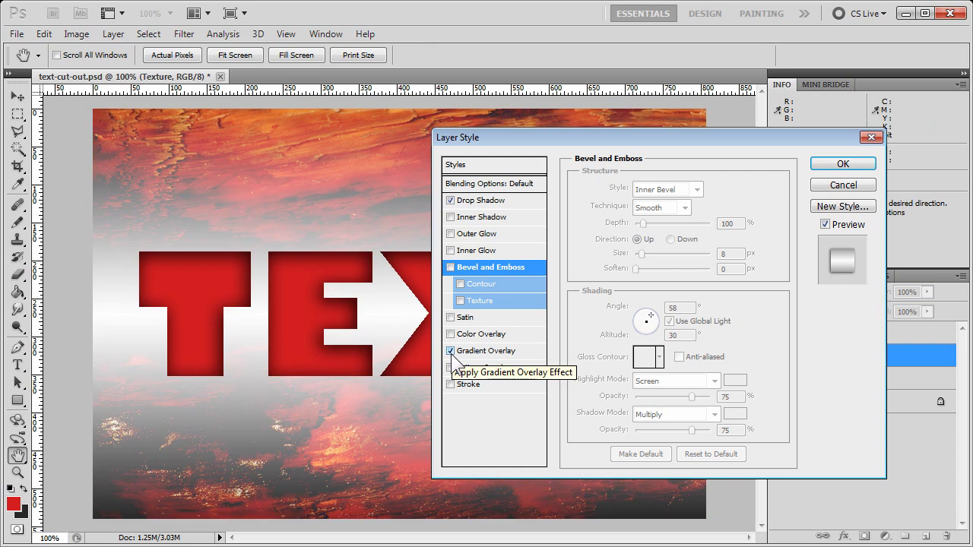
click(493, 352)
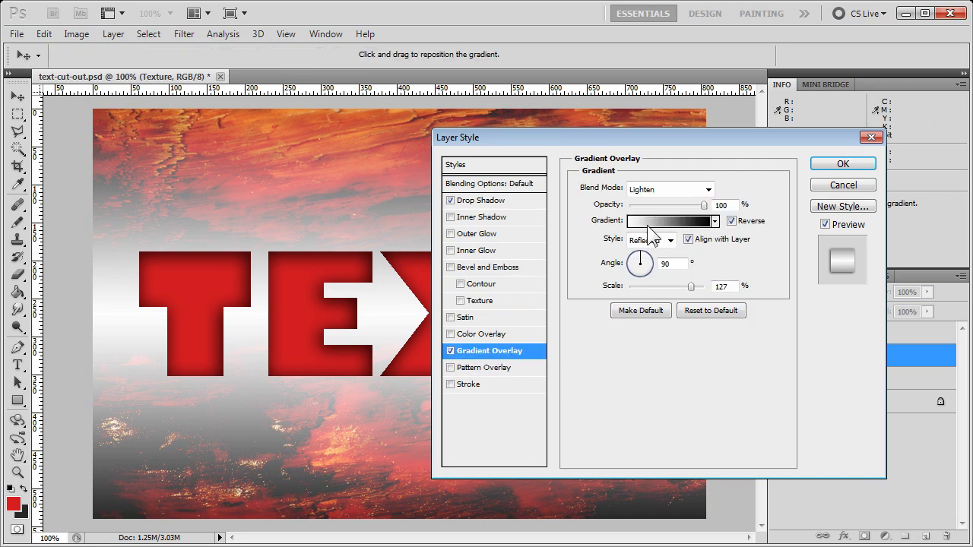
click(451, 351)
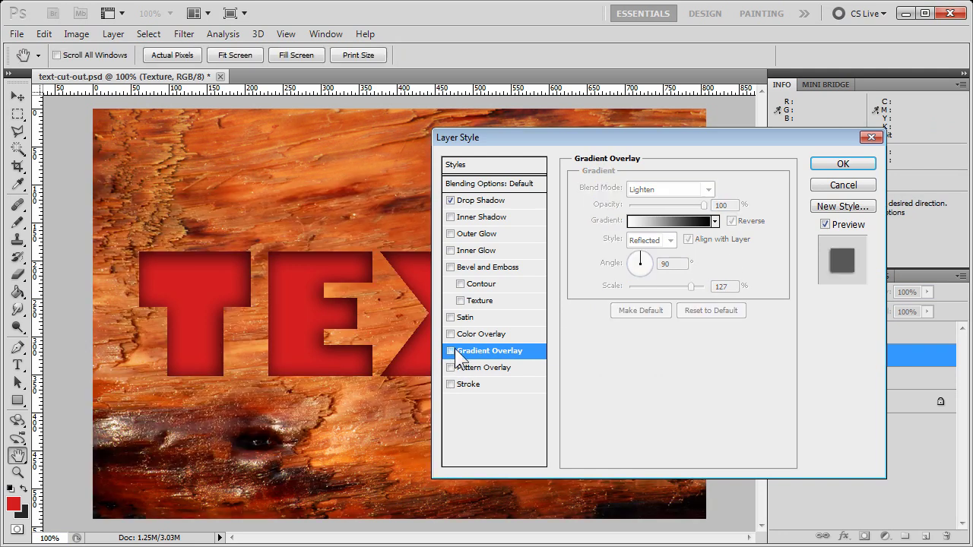
click(850, 163)
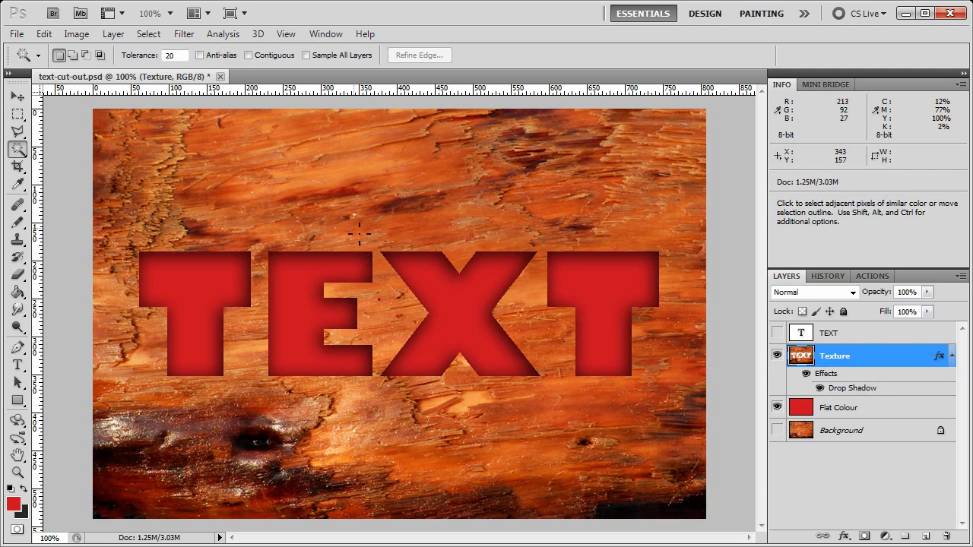